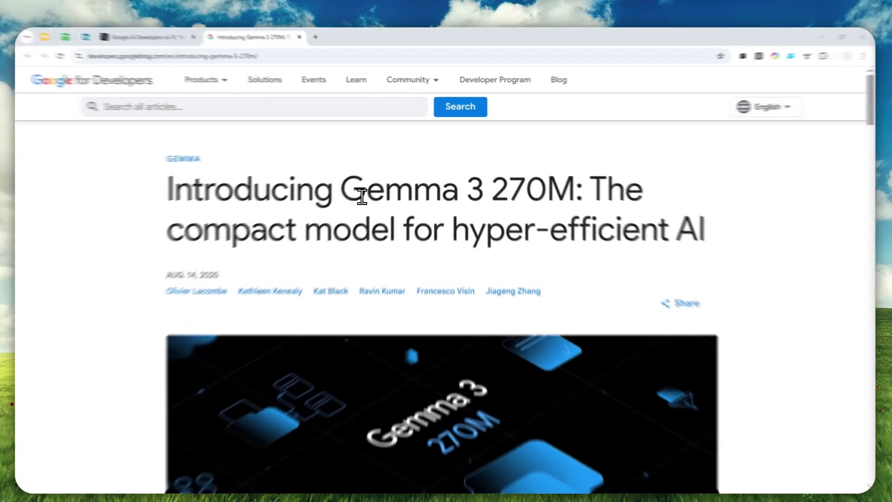
Highlight 'Gemma 3 270M' in the article title and read down through the article
drag(347, 186, 494, 192)
drag(529, 265, 697, 265)
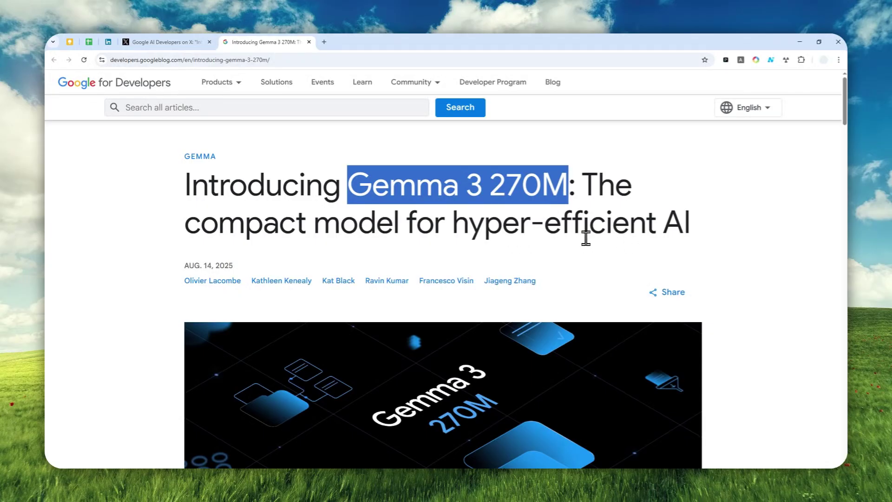
scroll(618, 228, down, 2)
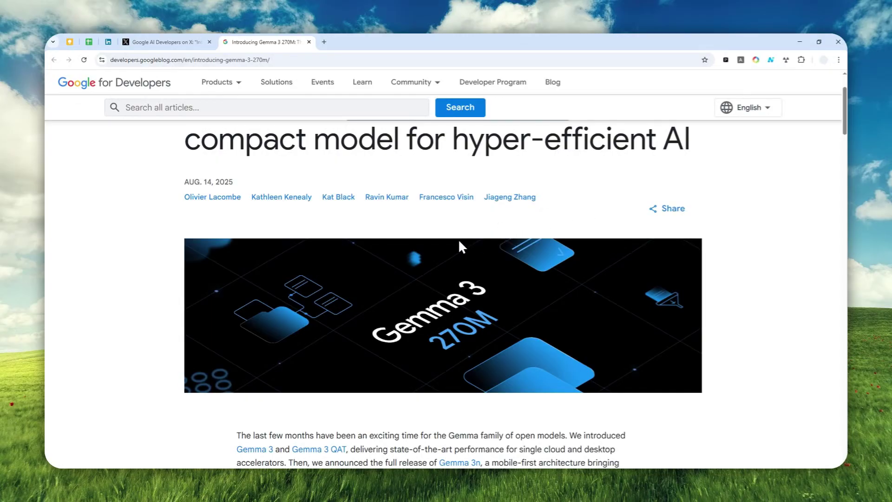
scroll(455, 241, down, 2)
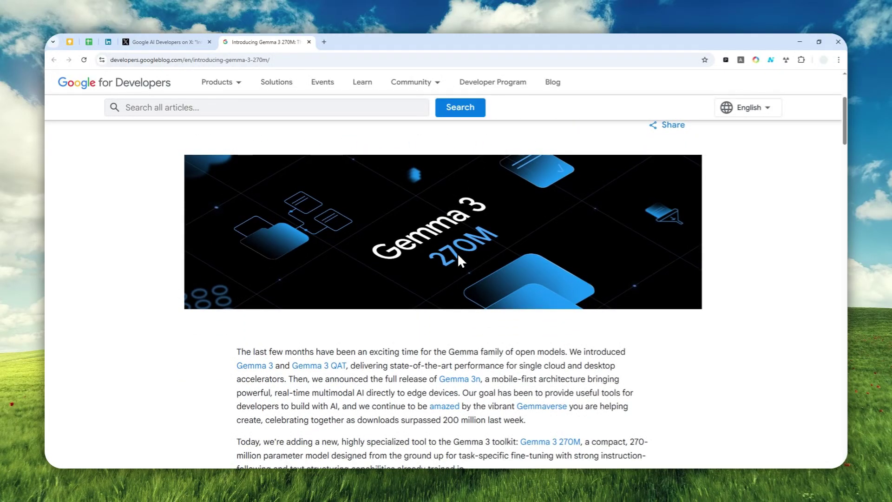
scroll(551, 263, down, 2)
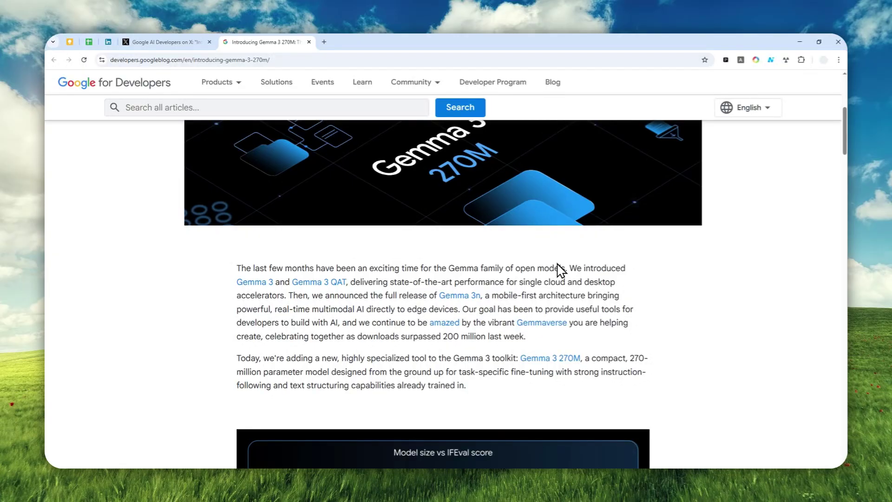
scroll(612, 301, down, 6)
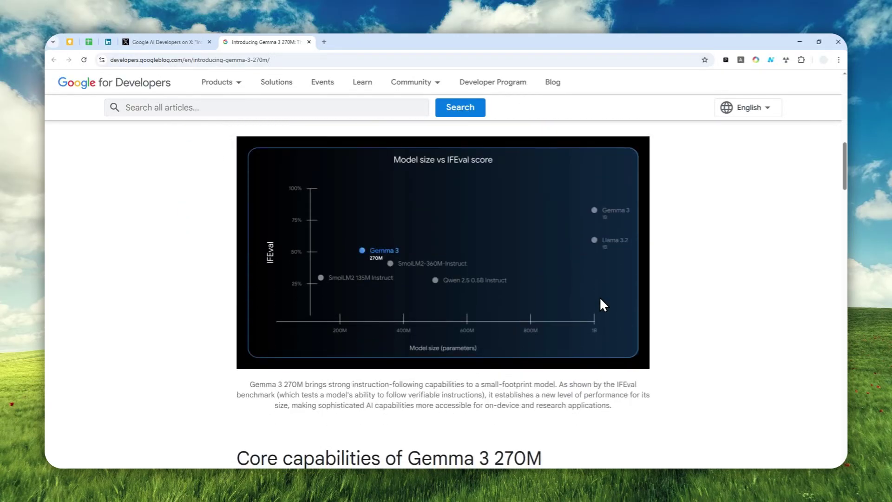
scroll(609, 284, down, 3)
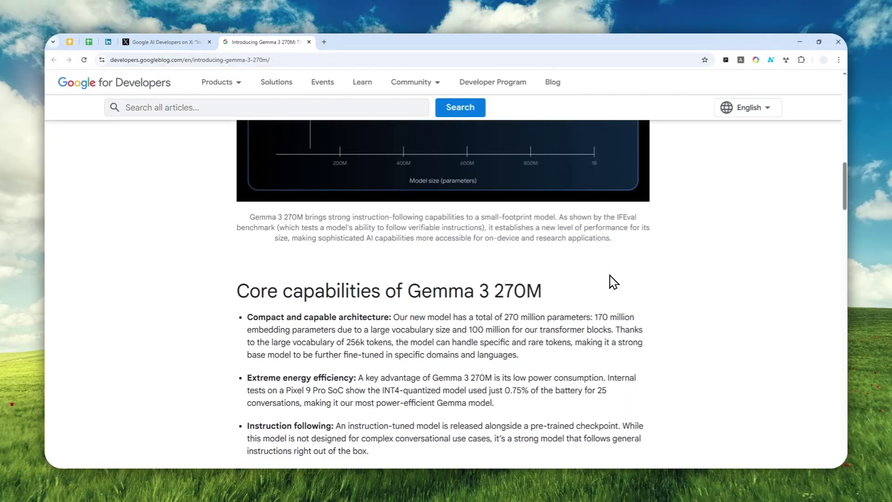
scroll(613, 282, down, 2)
scroll(612, 282, down, 1)
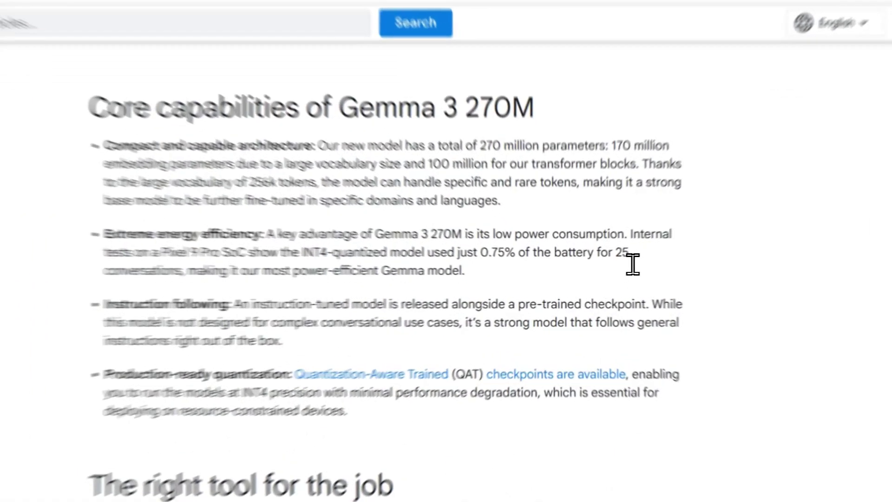
Highlight the 25-conversations battery claim, clear the highlight, and scroll back up
drag(598, 265, 307, 286)
drag(257, 261, 271, 259)
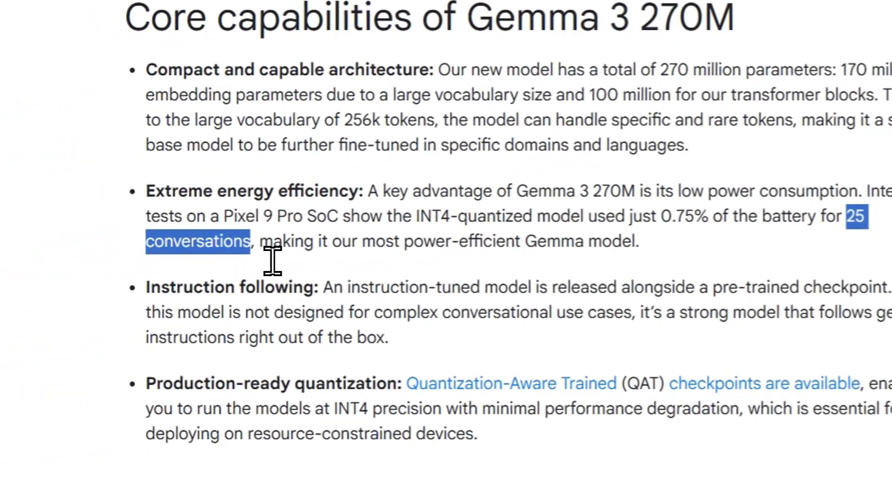
click(665, 218)
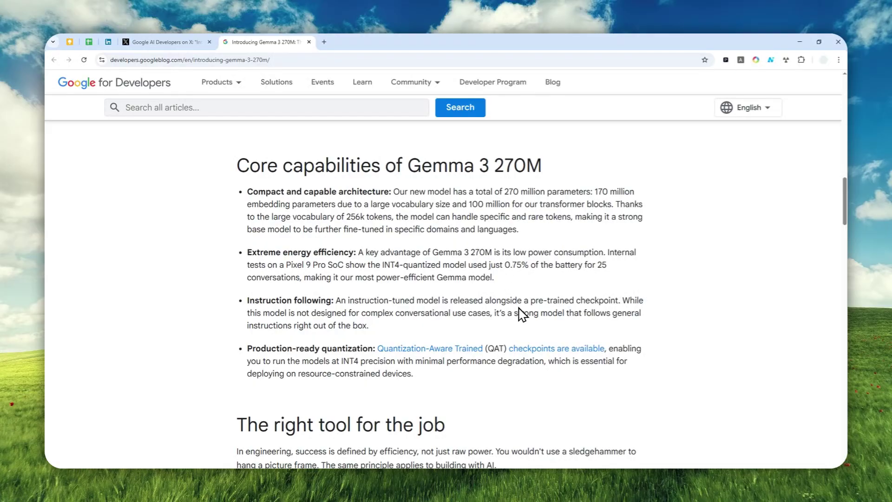
scroll(547, 280, up, 10)
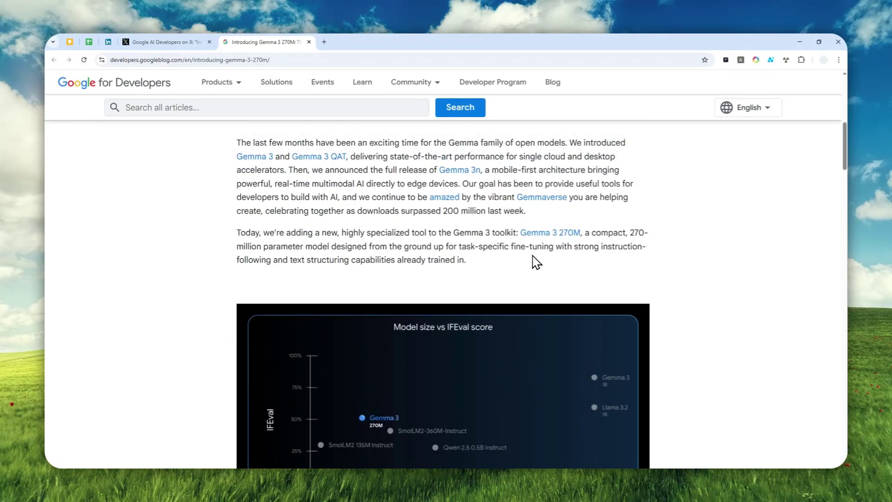
scroll(532, 261, up, 5)
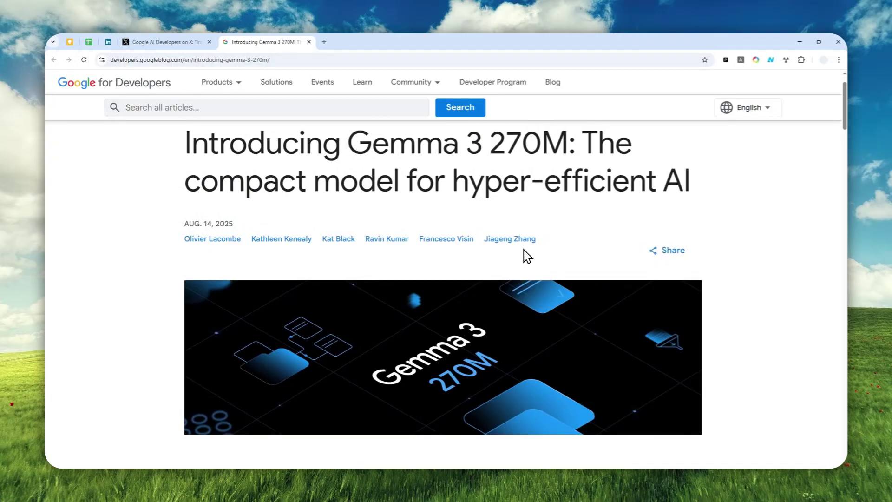
scroll(534, 233, up, 1)
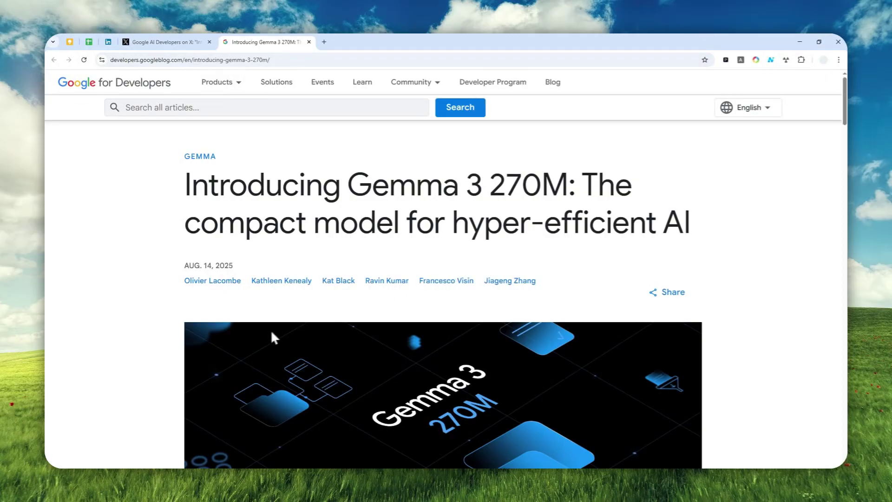
On the mirrored phone, search Chrome for 'Google AI Edge Gallery'
mouse_move(176, 488)
click(216, 443)
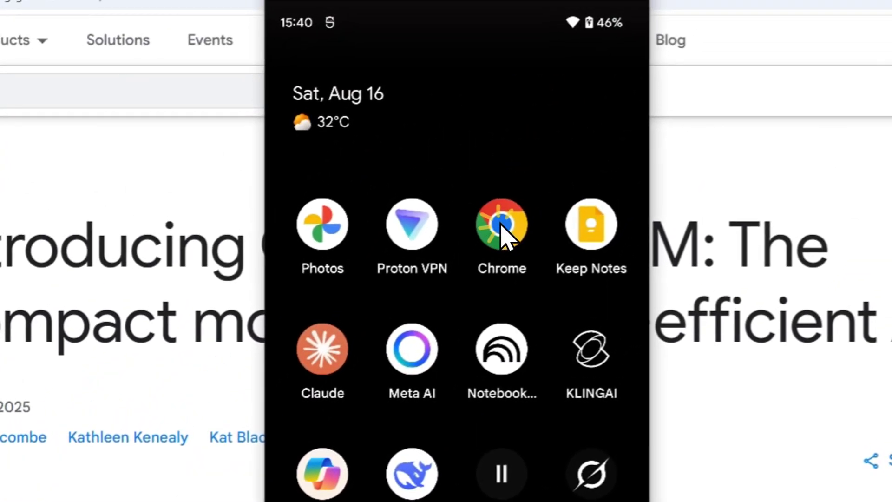
click(499, 227)
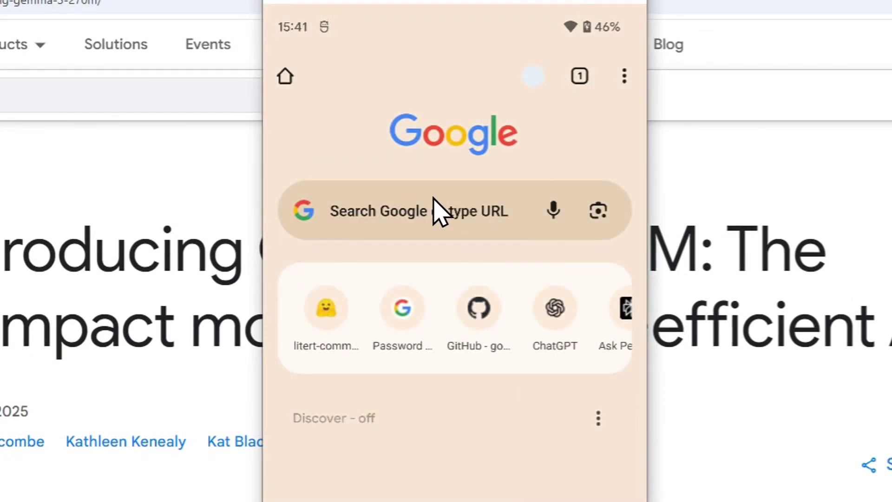
click(409, 195)
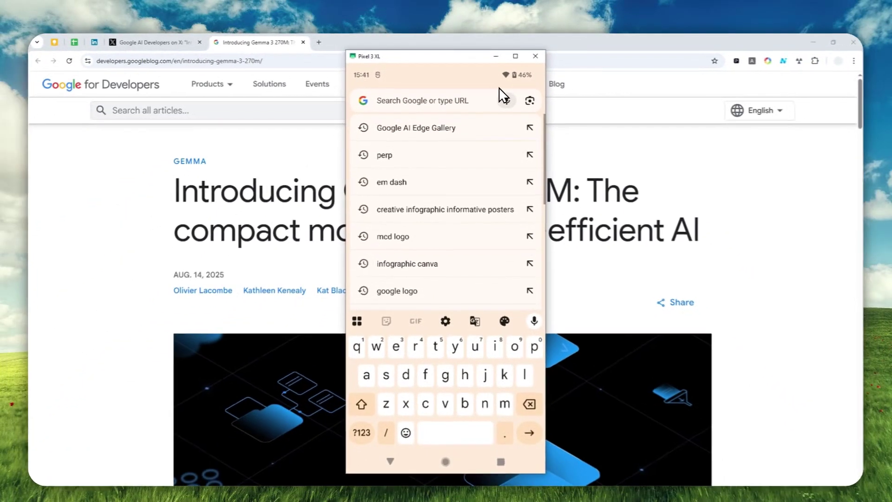
text(Google )
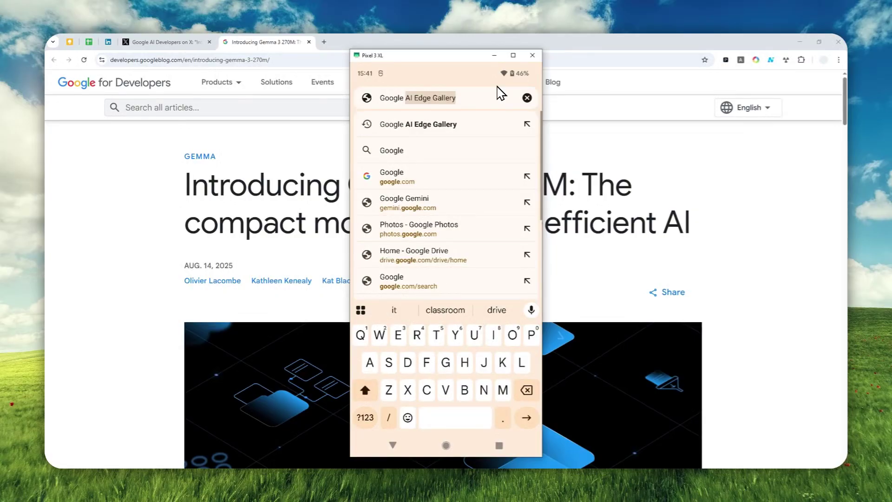
text(AI )
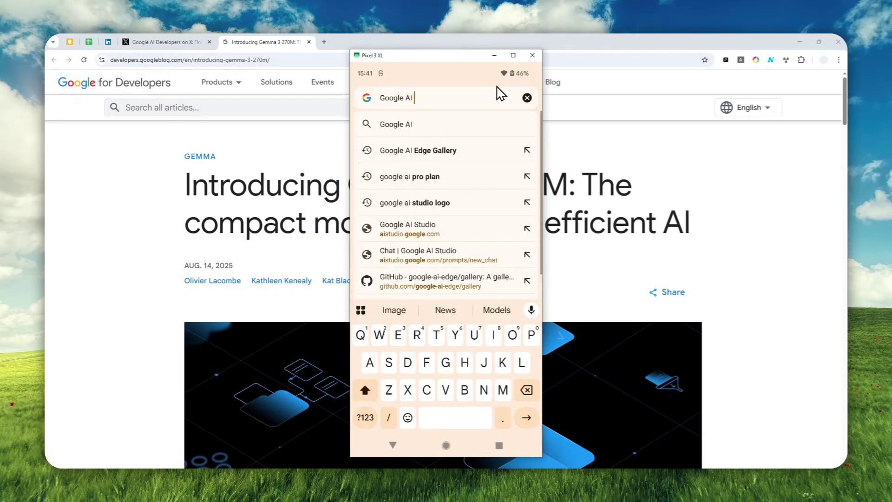
text(Edge Gallery)
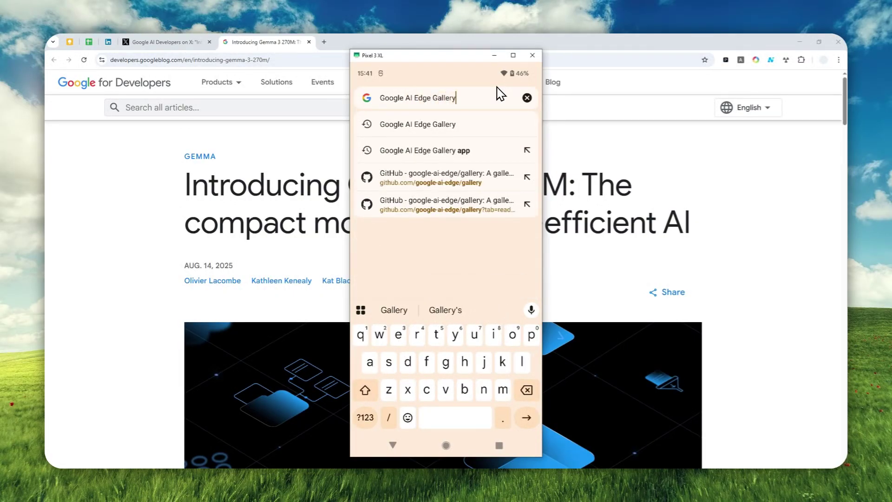
click(442, 122)
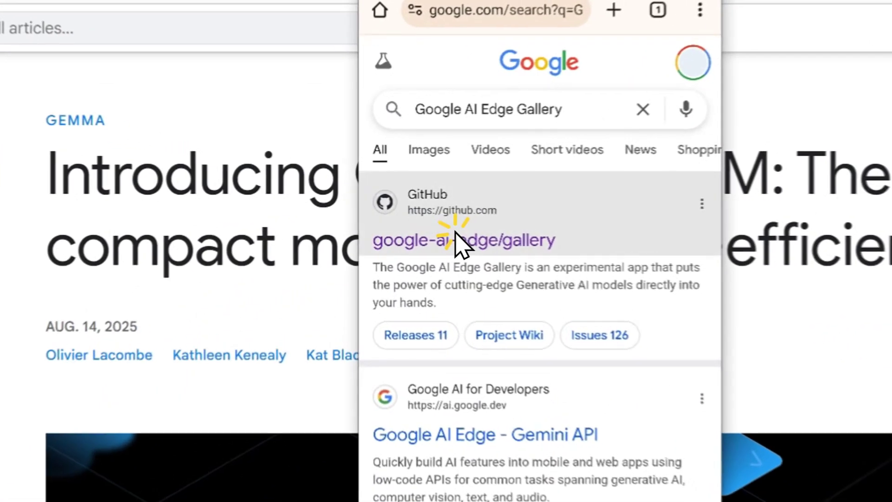
From the google-ai-edge/gallery README, download the latest APK and check its progress notification
click(401, 220)
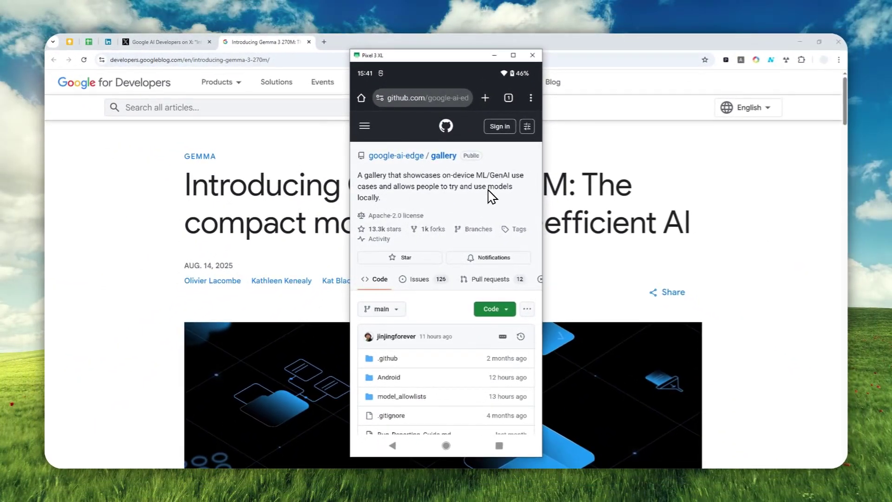
scroll(442, 253, down, 15)
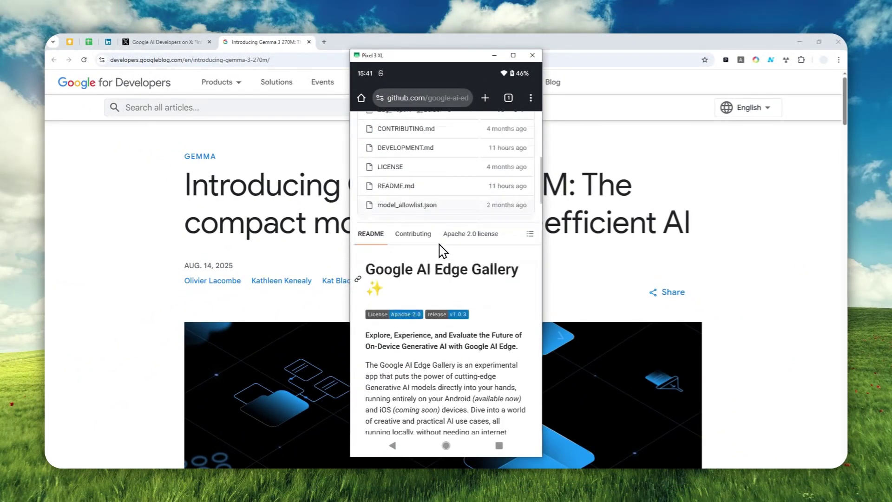
scroll(442, 253, down, 12)
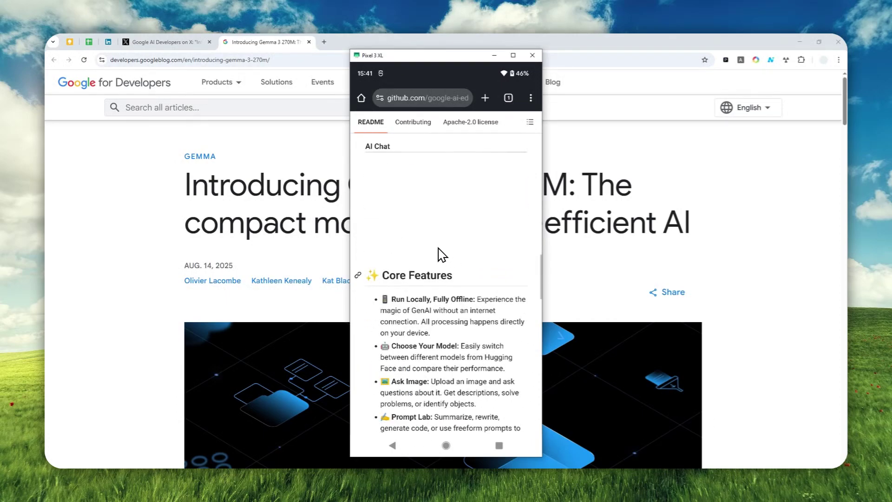
scroll(442, 253, down, 5)
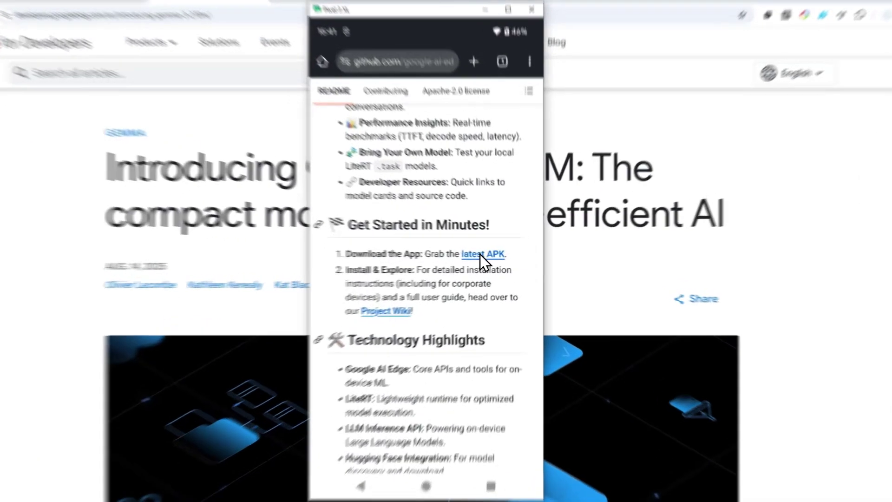
click(491, 255)
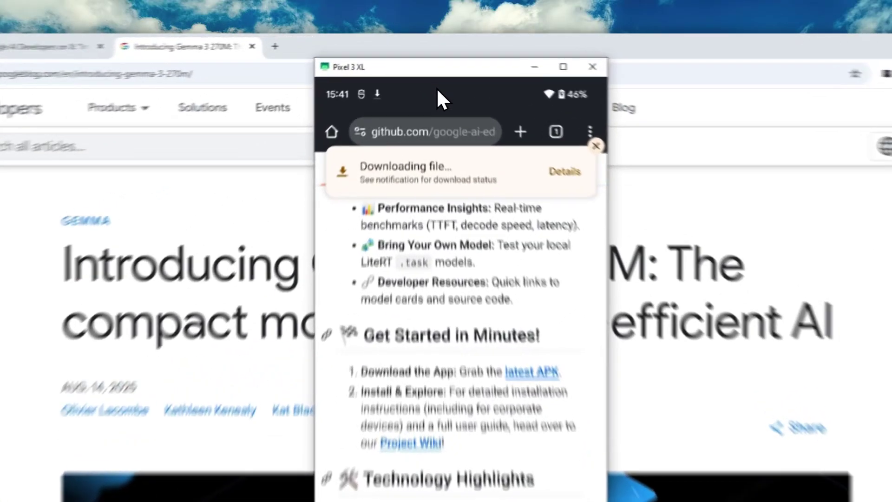
drag(430, 72, 431, 212)
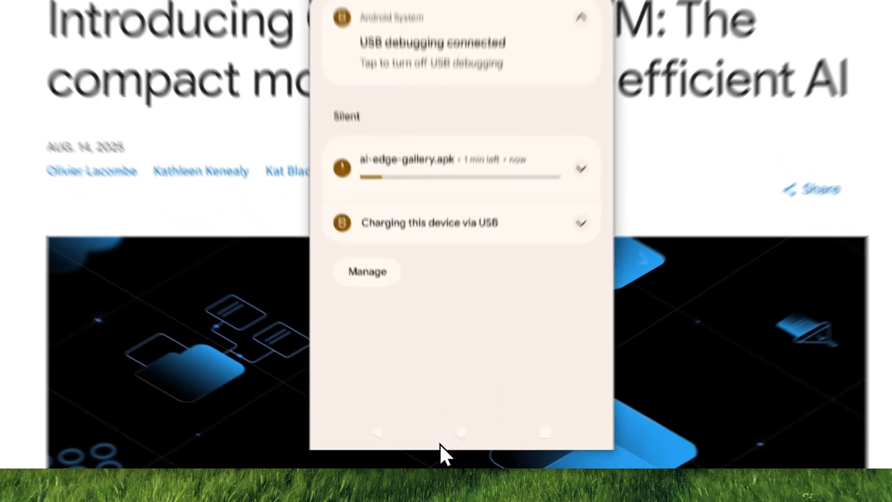
Open the downloaded APK, allow installs from Chrome, and install Edge Gallery
click(431, 453)
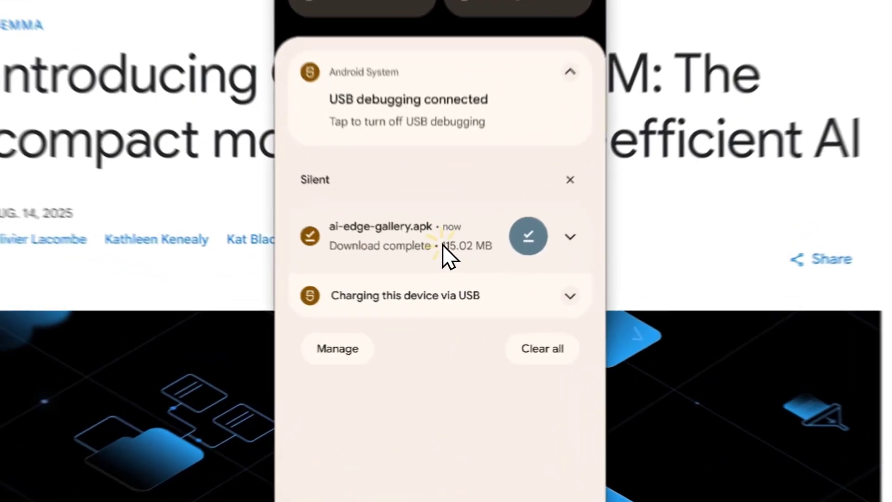
click(452, 284)
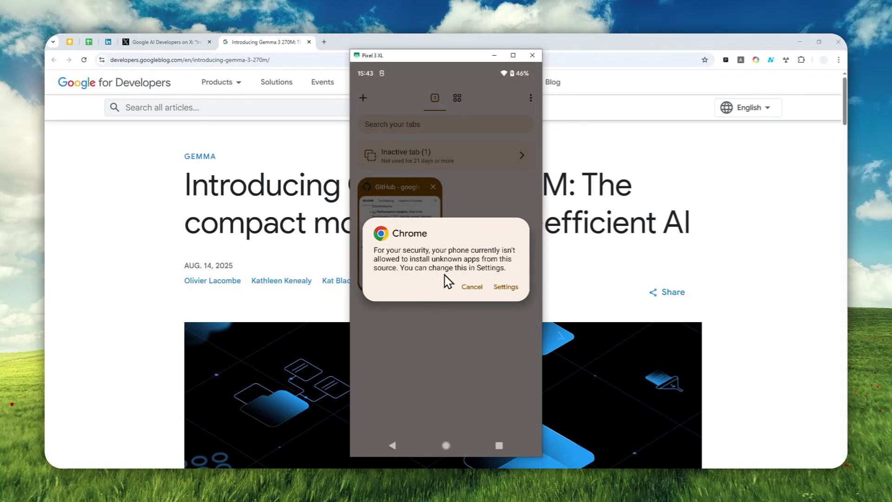
click(500, 286)
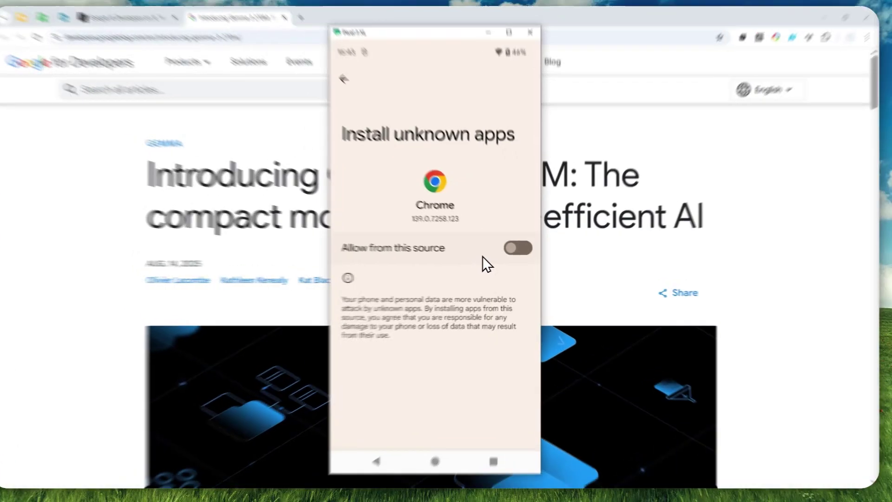
click(521, 251)
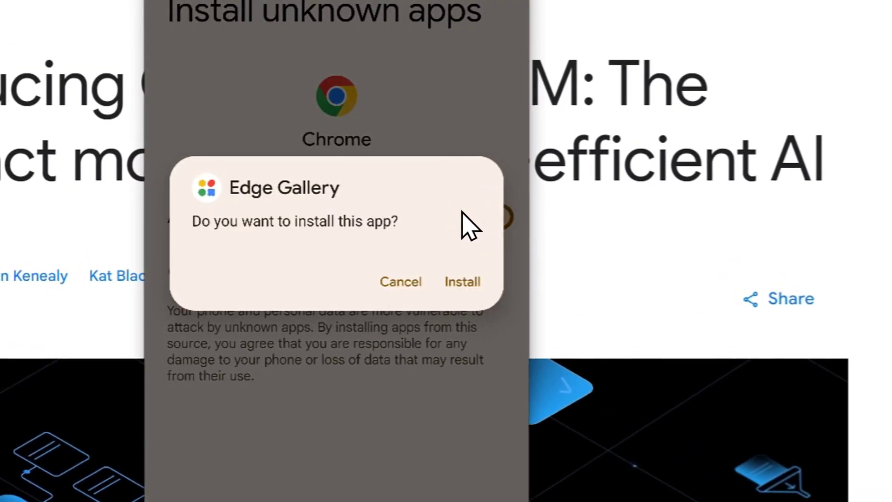
click(463, 282)
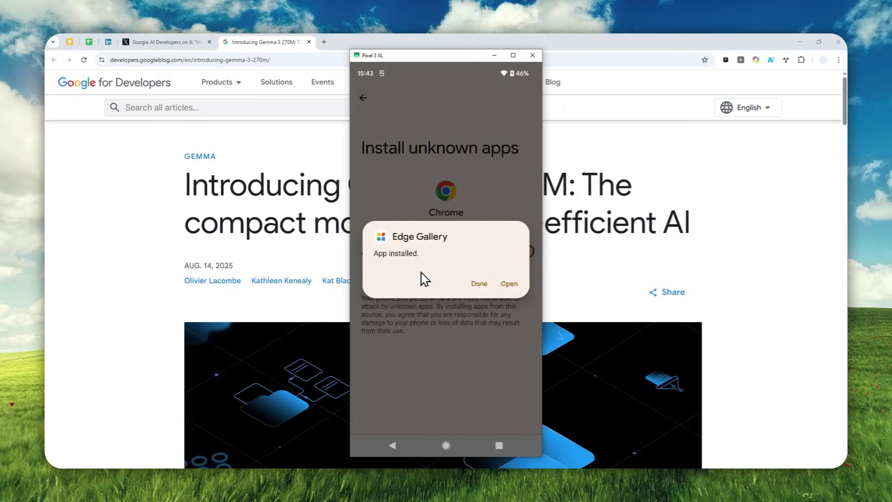
Launch Edge Gallery from the installer and show its AI Chat models list
click(509, 283)
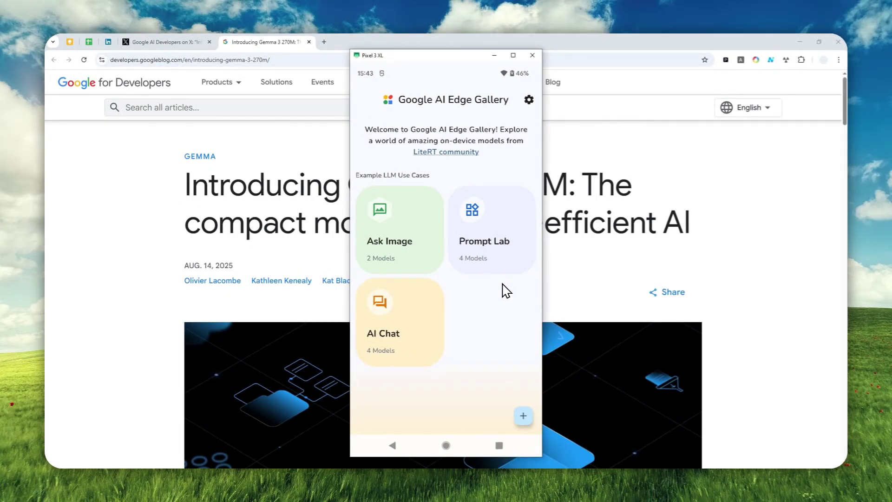
click(403, 336)
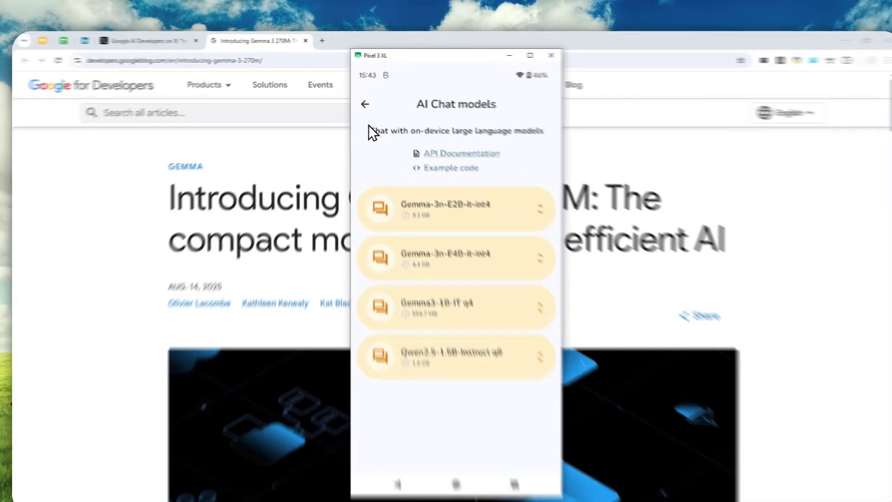
Switch back to Chrome's GitHub tab and scroll the gallery README down to Useful Links
click(363, 99)
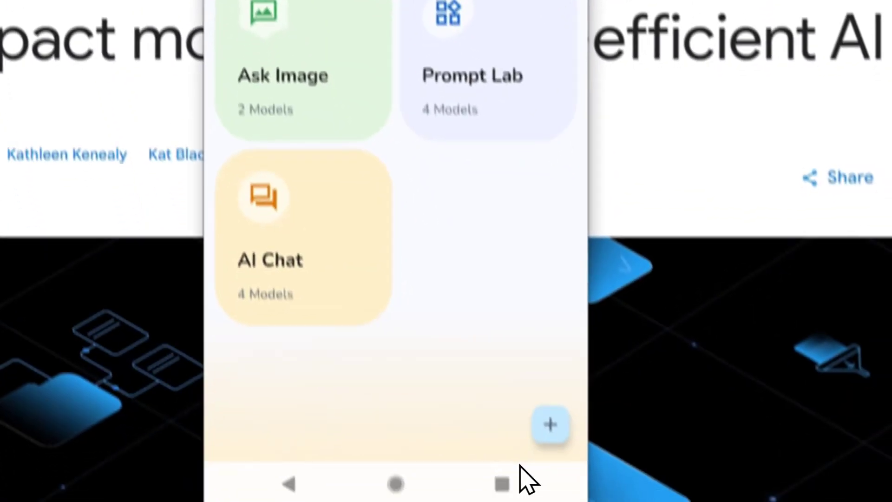
click(496, 426)
drag(284, 145, 482, 139)
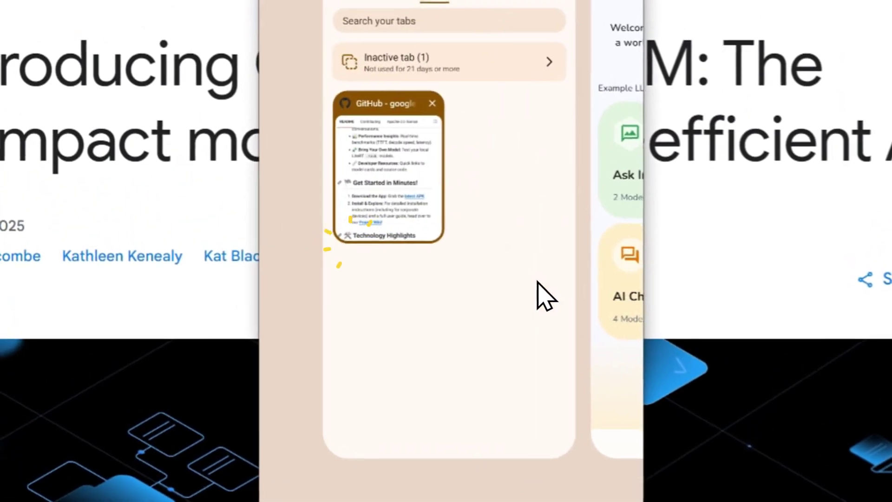
click(420, 84)
click(355, 156)
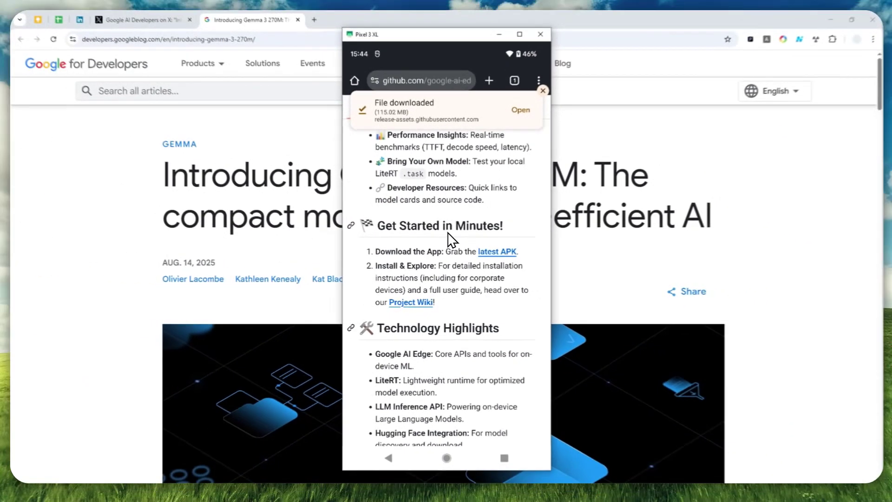
scroll(446, 214, down, 3)
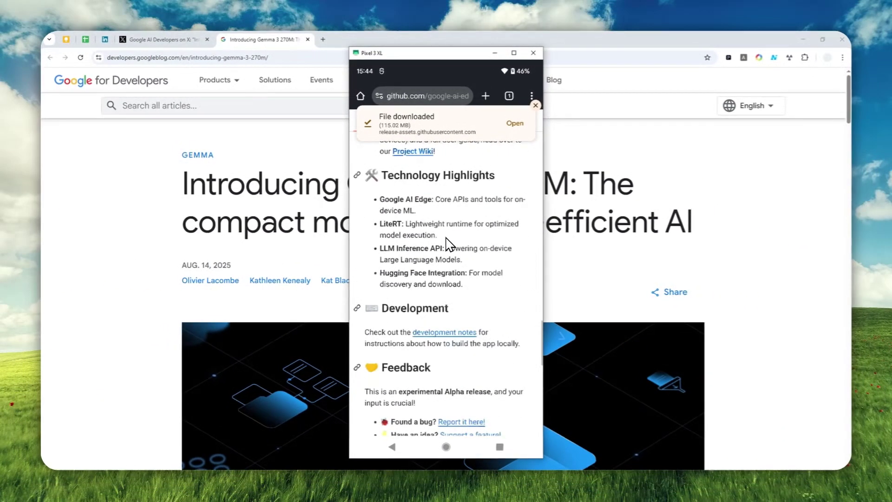
scroll(449, 241, down, 3)
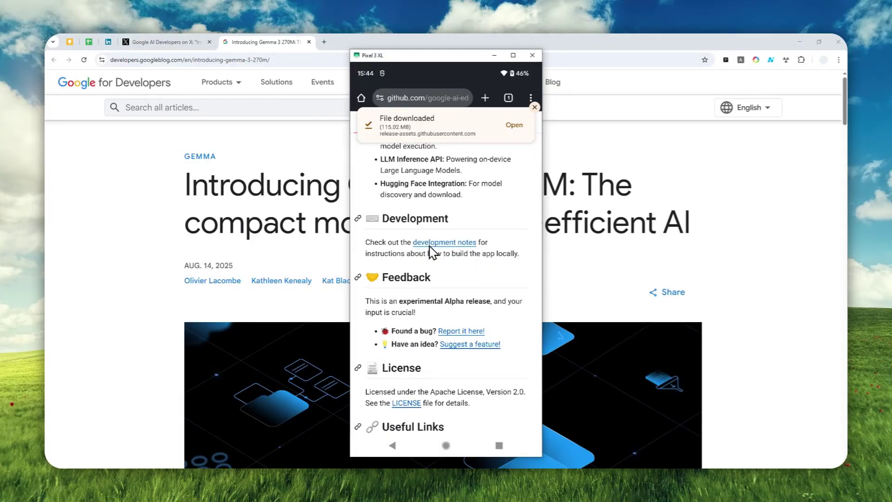
scroll(407, 256, down, 5)
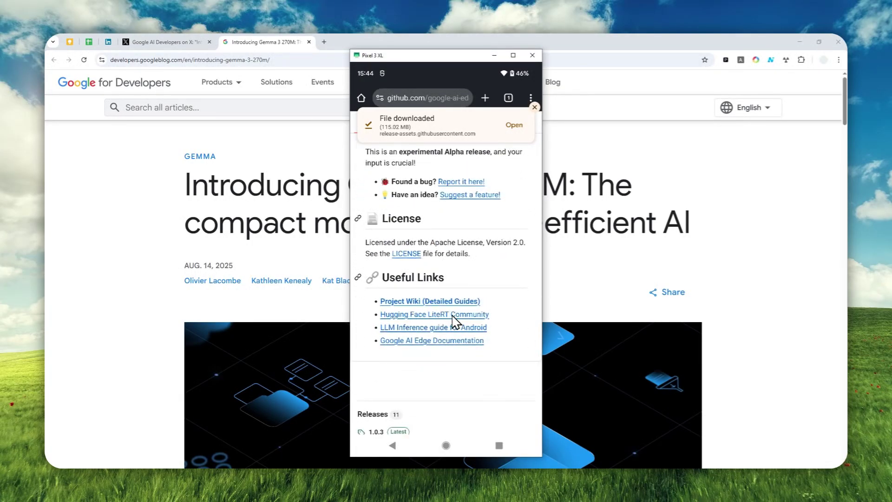
Follow the Hugging Face LiteRT Community link and scroll down to its 22 models
click(408, 315)
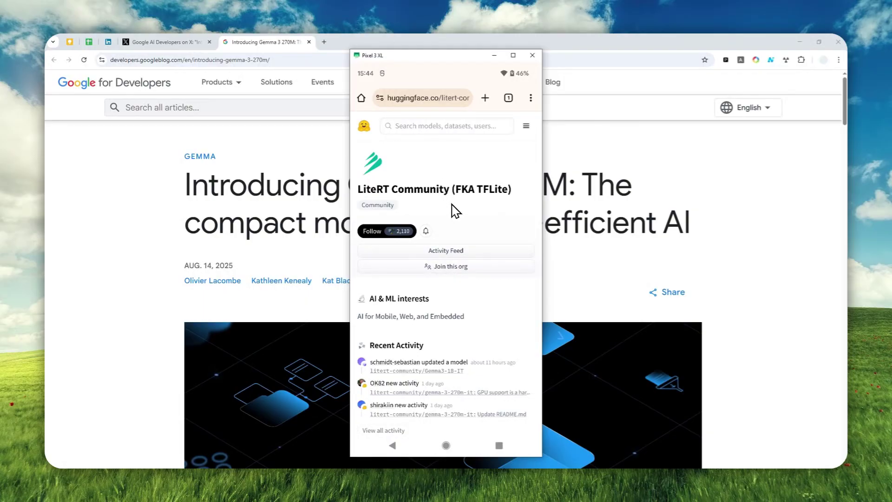
scroll(455, 212, down, 6)
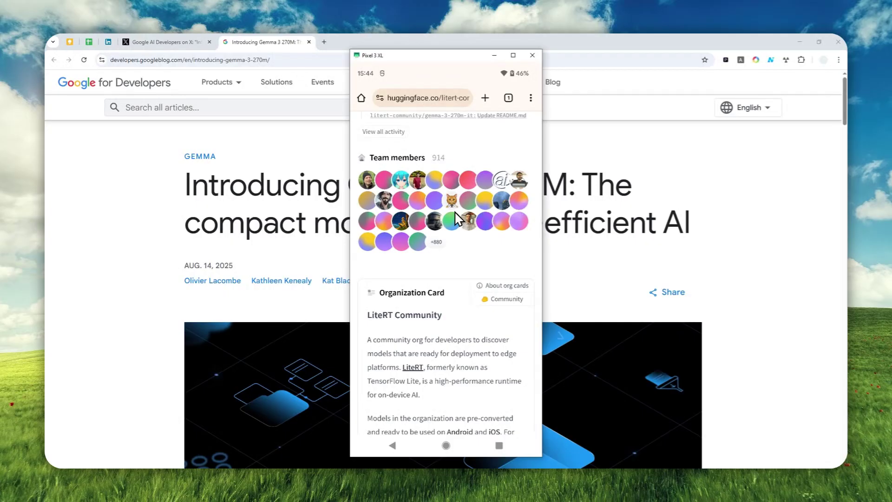
scroll(456, 217, down, 4)
scroll(446, 233, down, 1)
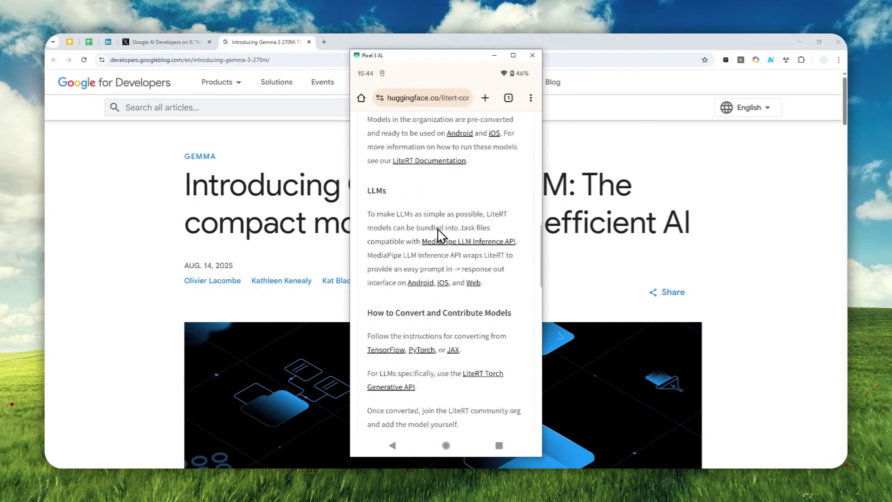
scroll(439, 231, down, 5)
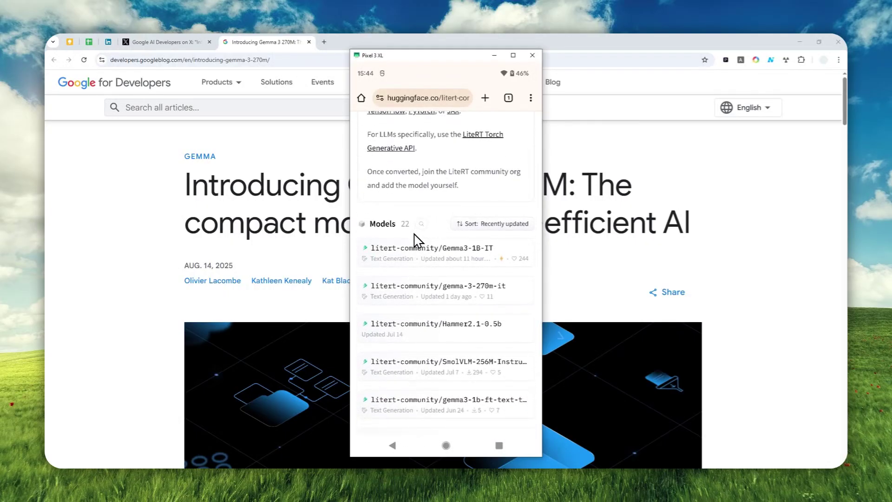
scroll(439, 232, down, 1)
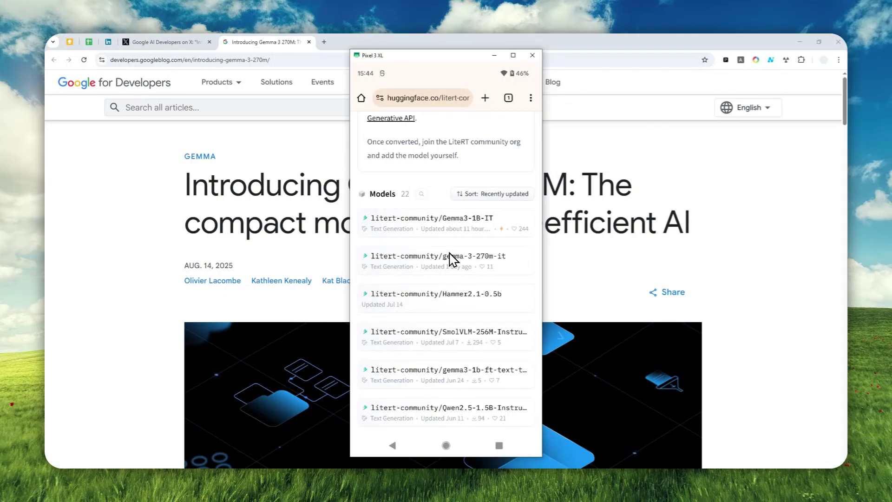
Search gemma-3-270m-it's files for '.task' and open gemma3-270m-it-q8.task
click(428, 257)
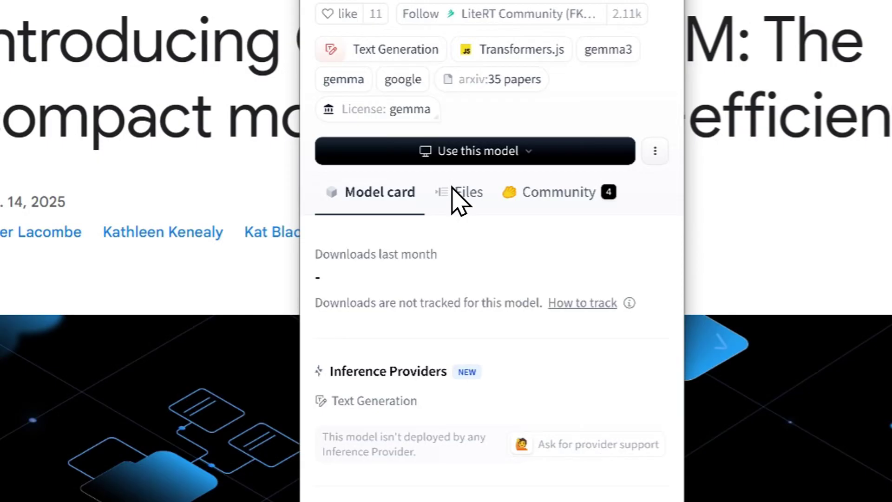
click(463, 194)
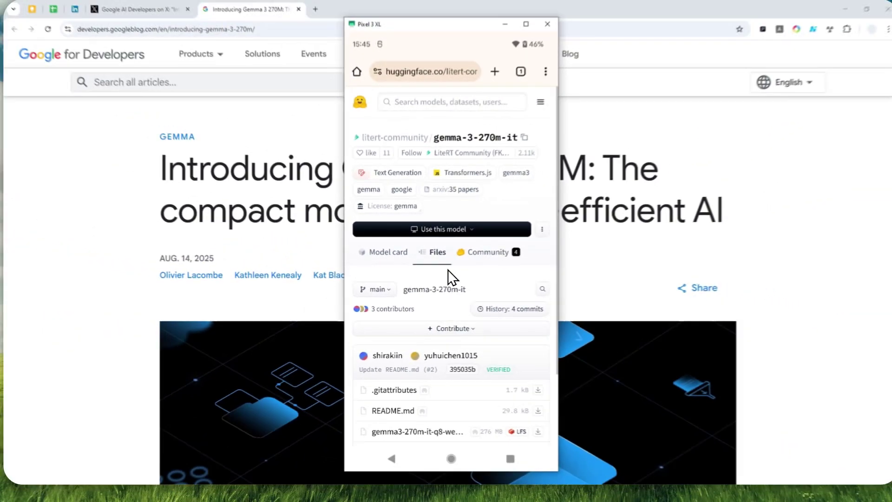
scroll(485, 240, down, 3)
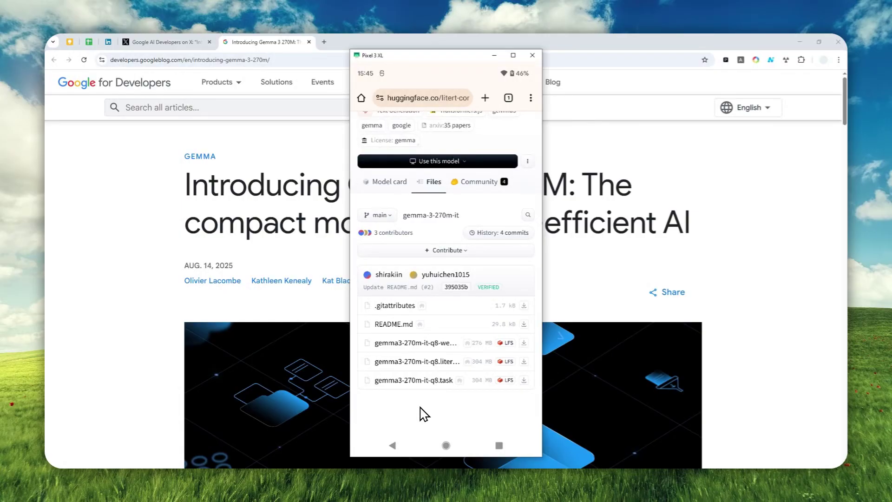
click(528, 214)
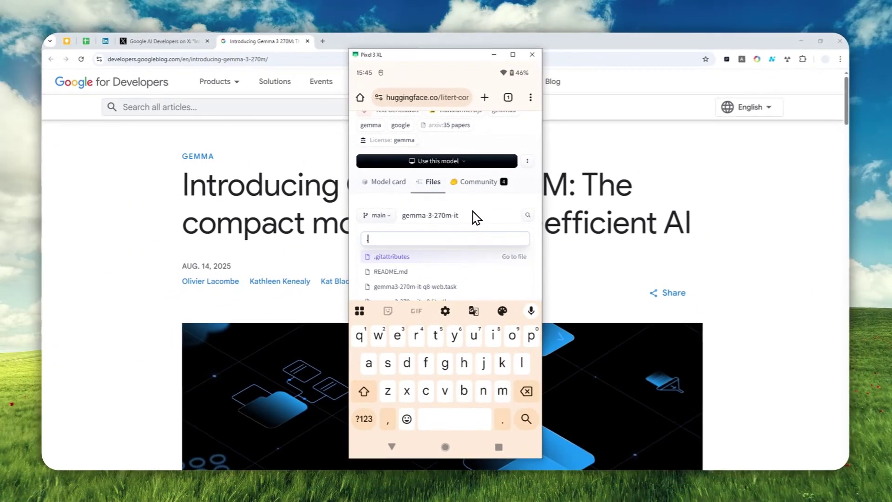
text(.task)
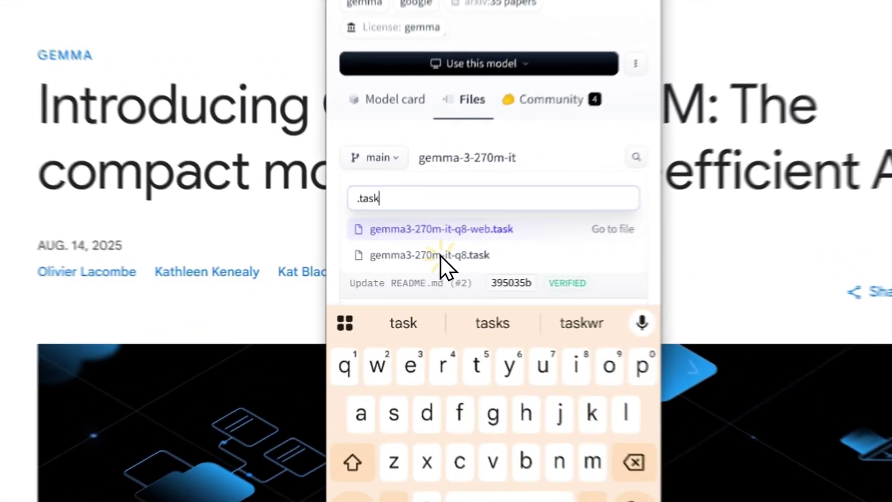
click(409, 271)
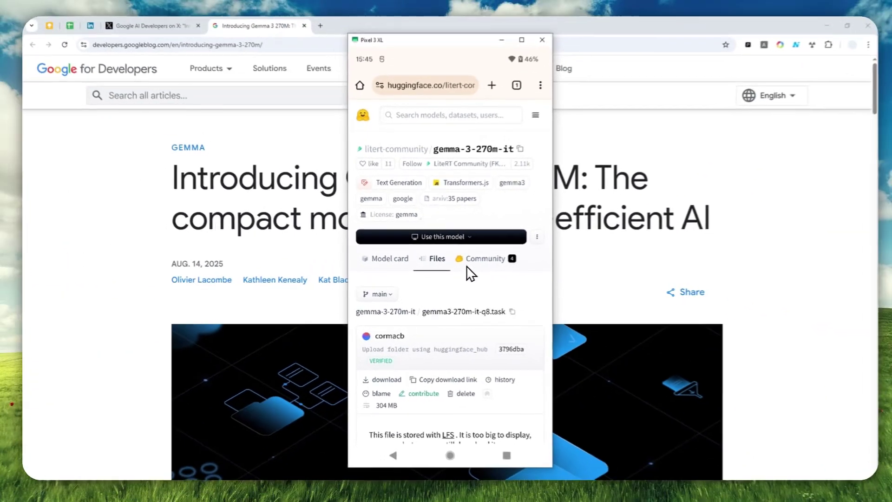
scroll(439, 263, down, 4)
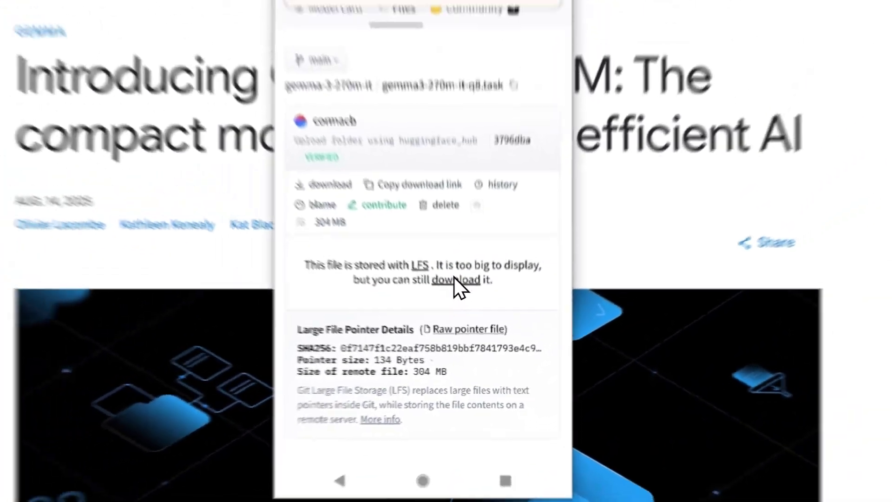
Download gemma3-270m-it-q8.task and return to the gemma model tab
click(455, 277)
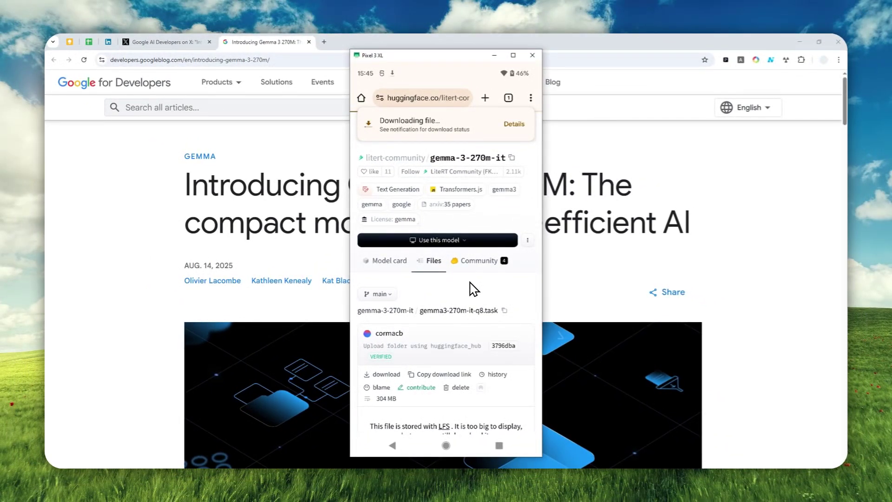
scroll(458, 123, down, 3)
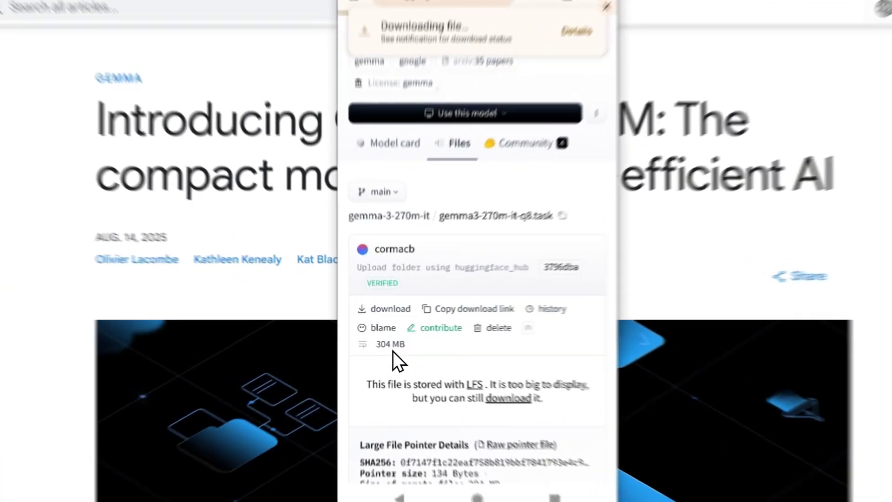
scroll(493, 120, up, 3)
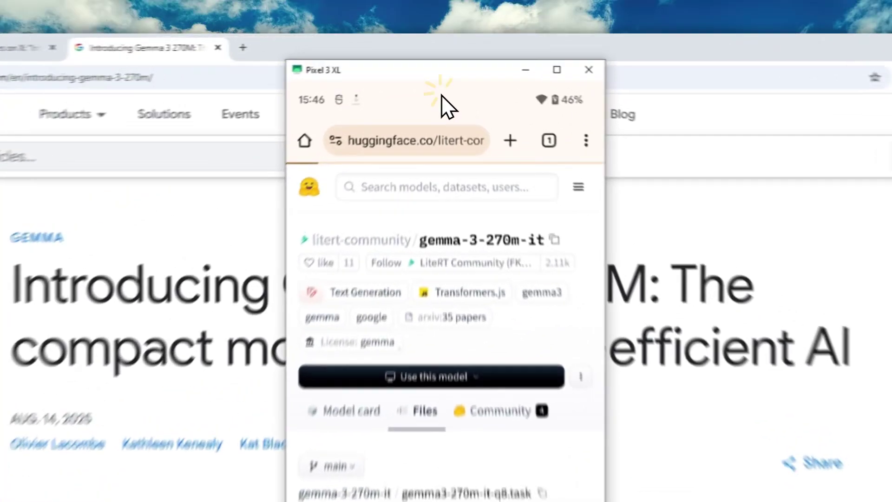
drag(449, 78, 437, 234)
click(422, 262)
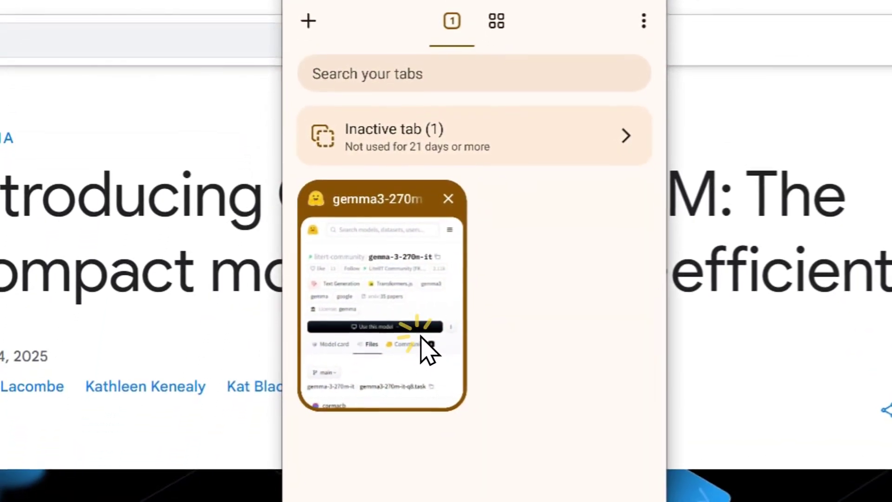
Check the download progress in notifications, then go to the phone's home screen
drag(422, 0, 430, 266)
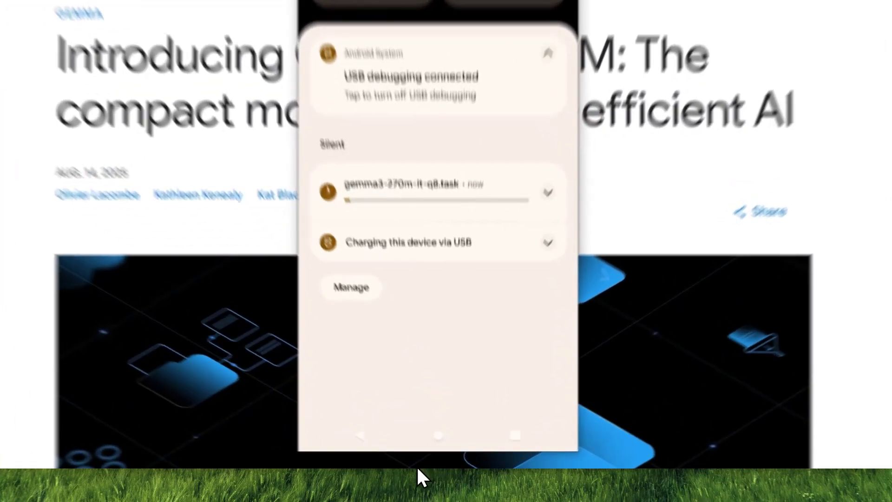
click(431, 453)
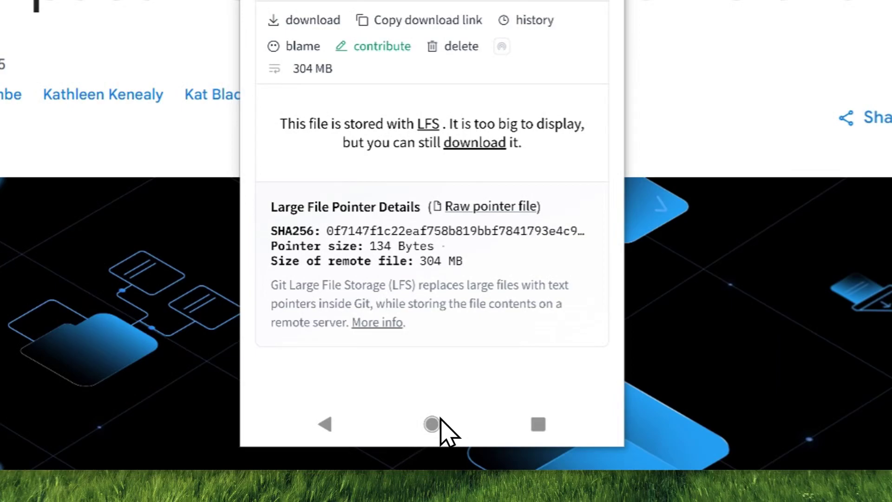
click(432, 423)
Open Files' Downloads to confirm the 304 MB gemma3-270m-it-q8.task is there
drag(448, 223, 444, 83)
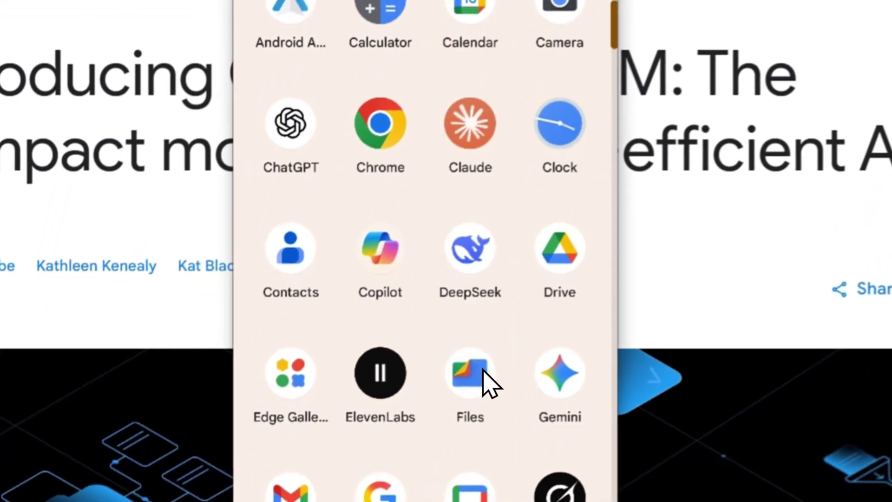
click(465, 458)
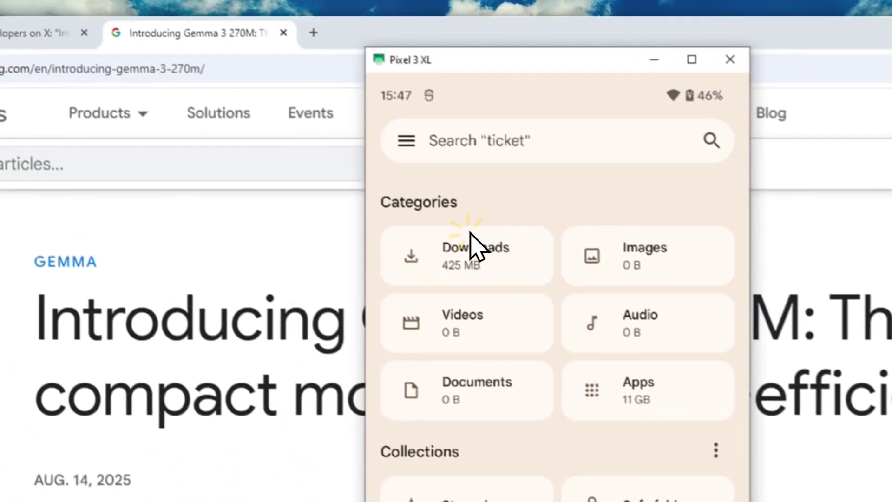
click(474, 244)
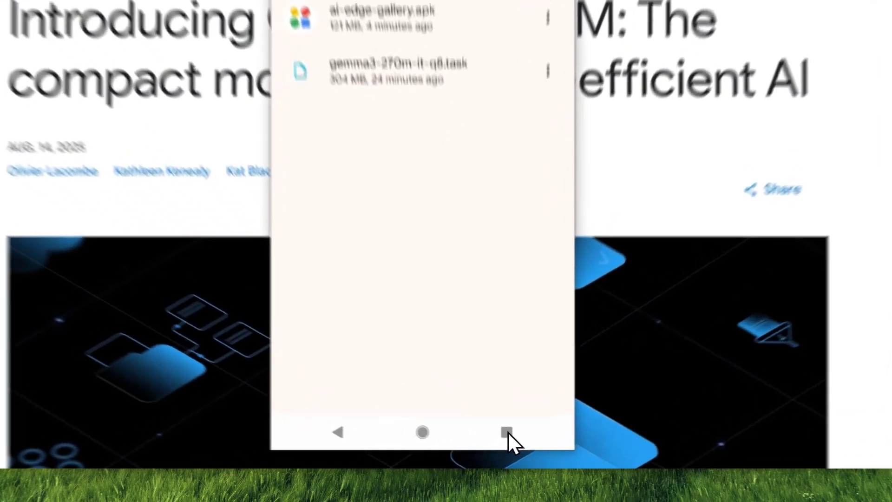
Switch to the AI Edge Gallery app through Recents
click(499, 445)
drag(401, 302, 506, 309)
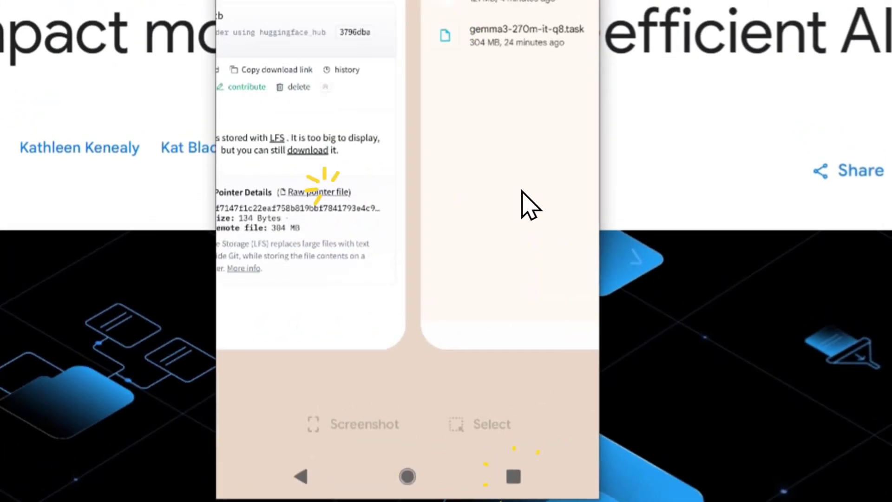
click(408, 275)
drag(337, 161, 550, 171)
click(432, 149)
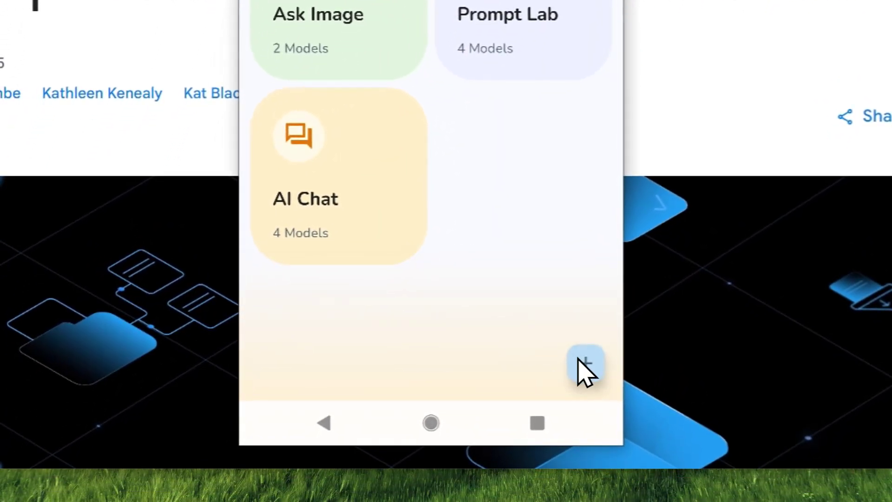
Import gemma3-270m-it-q8.task from a local model file with GPU allowed as an accelerator
click(561, 434)
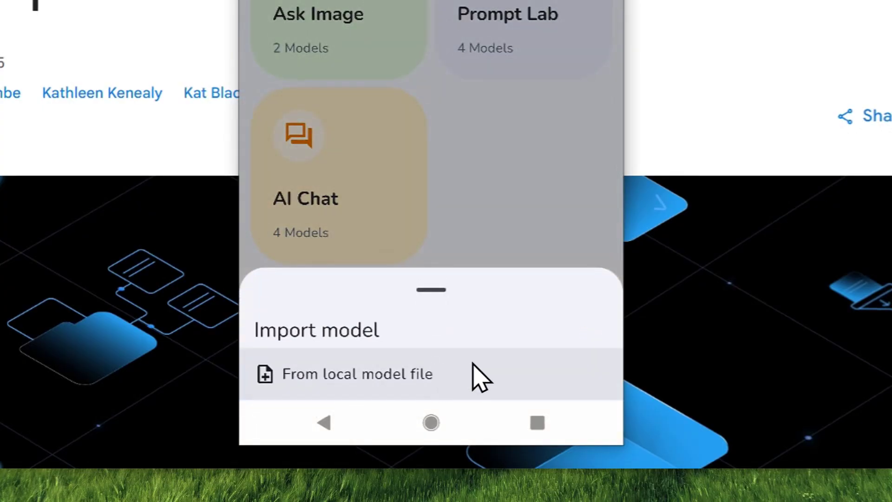
click(427, 374)
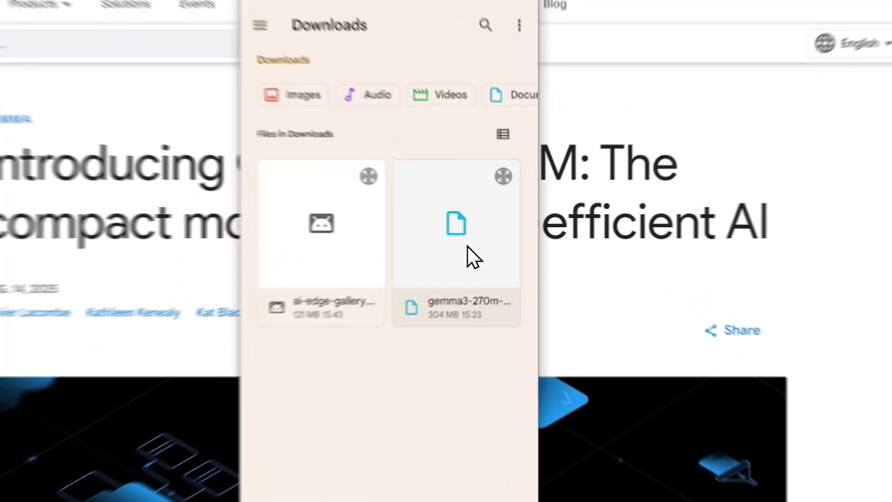
click(505, 239)
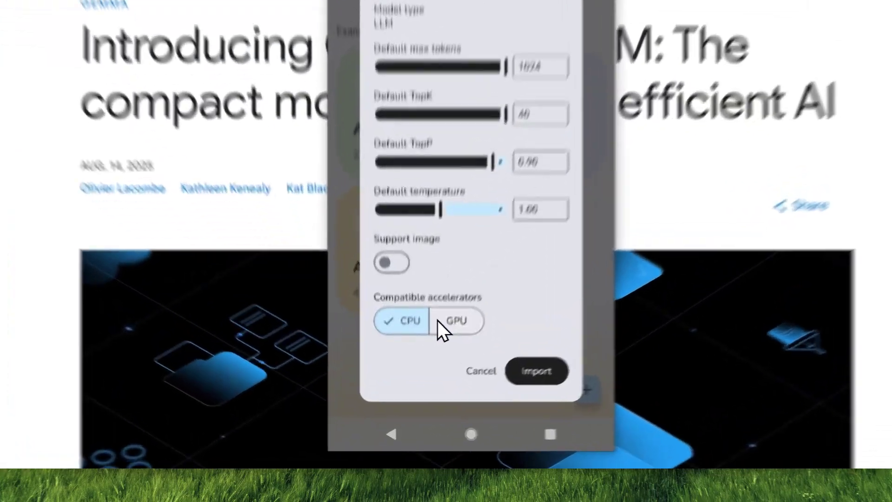
click(442, 321)
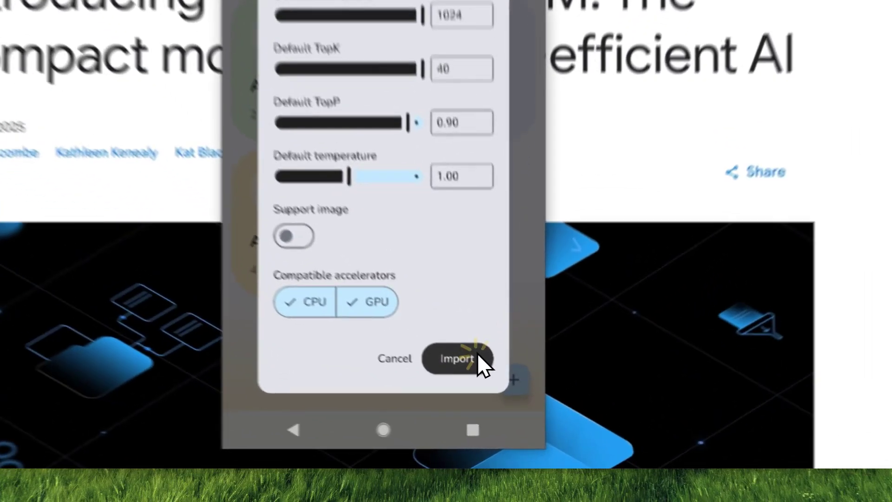
click(501, 403)
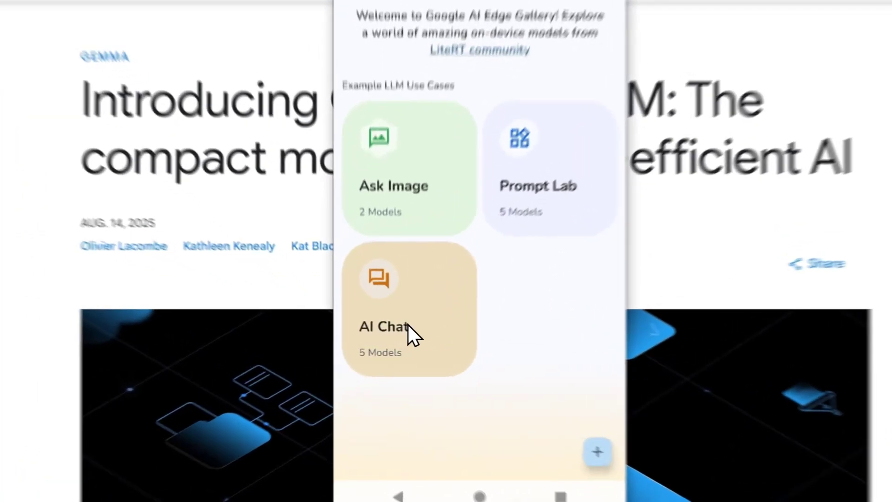
Open an AI Chat with gemma3-270m-it-q8.task and send it 'Hello there'
click(408, 325)
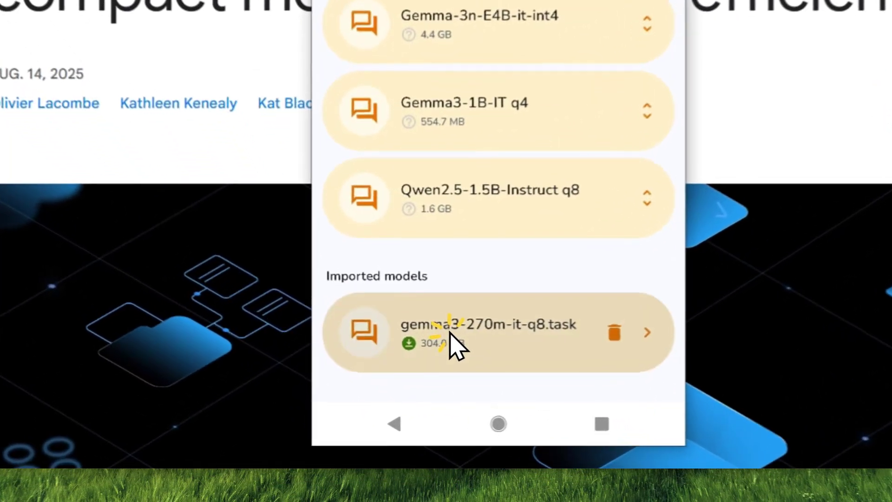
click(425, 403)
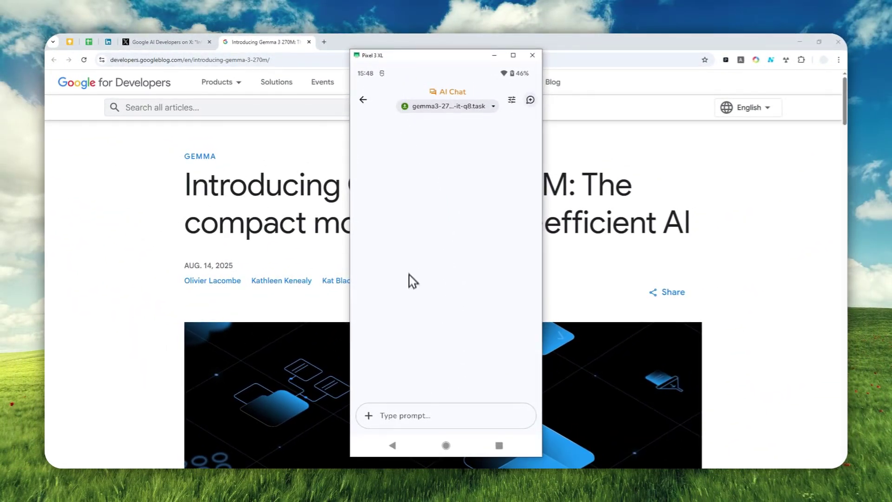
click(401, 416)
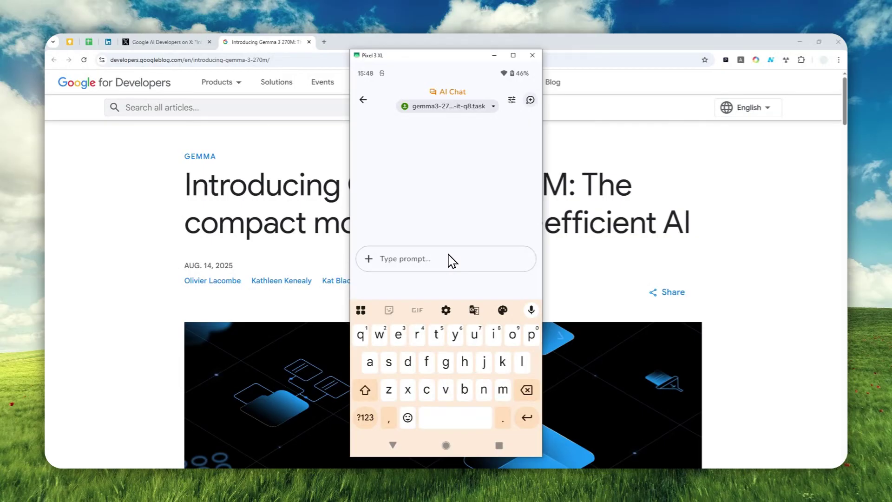
text(Hello there)
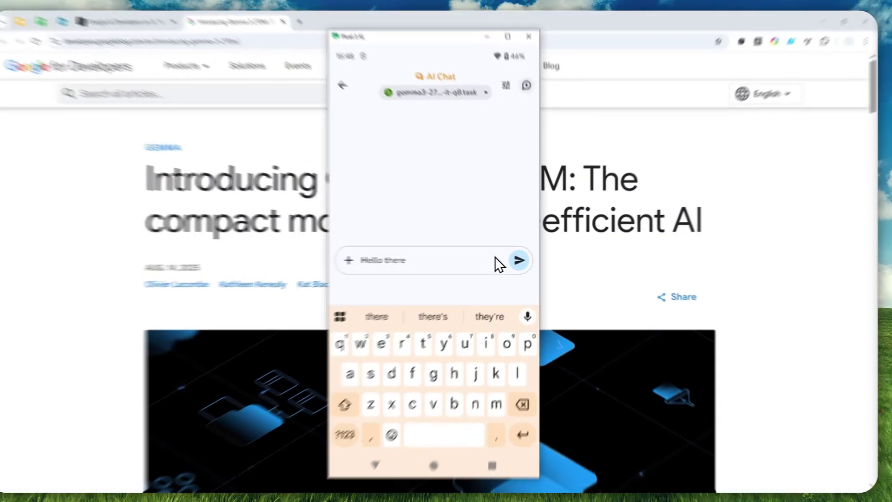
click(524, 259)
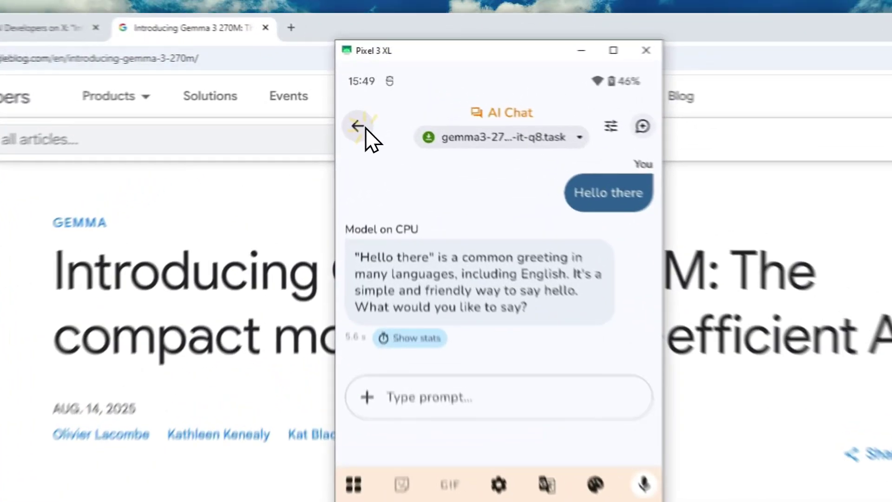
Switch the gemma3 chat model's accelerator from CPU to GPU and apply the setting
click(363, 99)
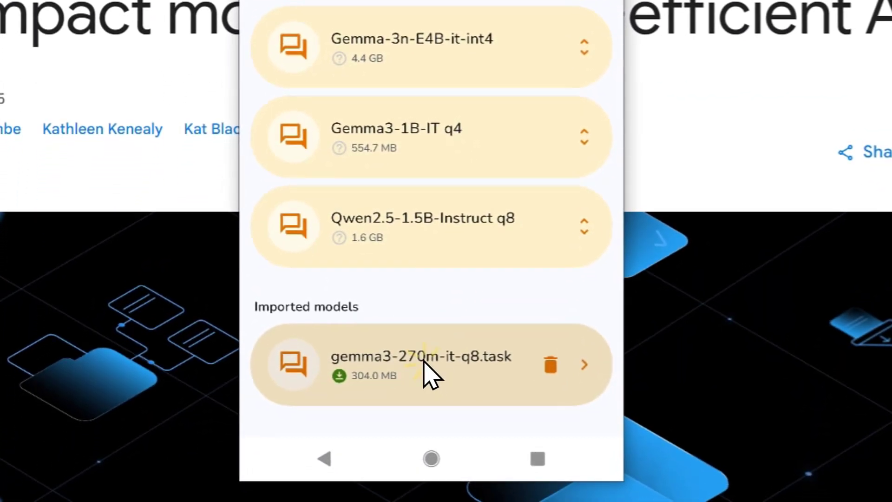
click(428, 365)
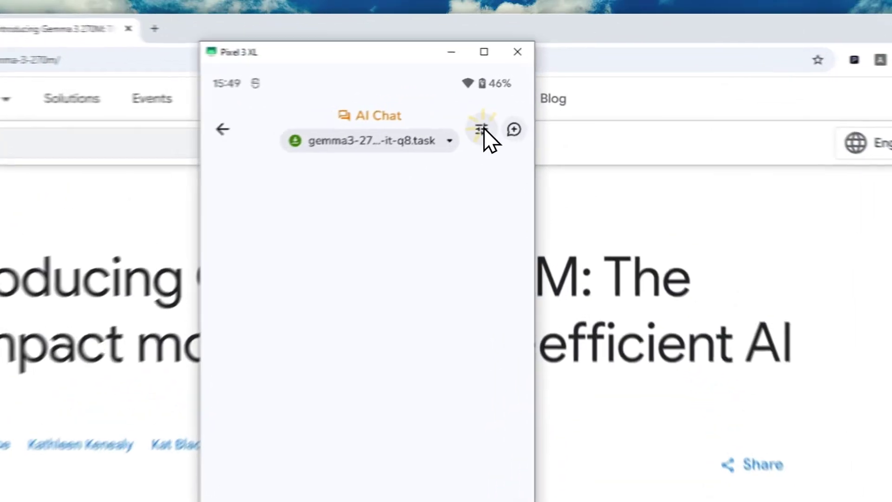
click(512, 100)
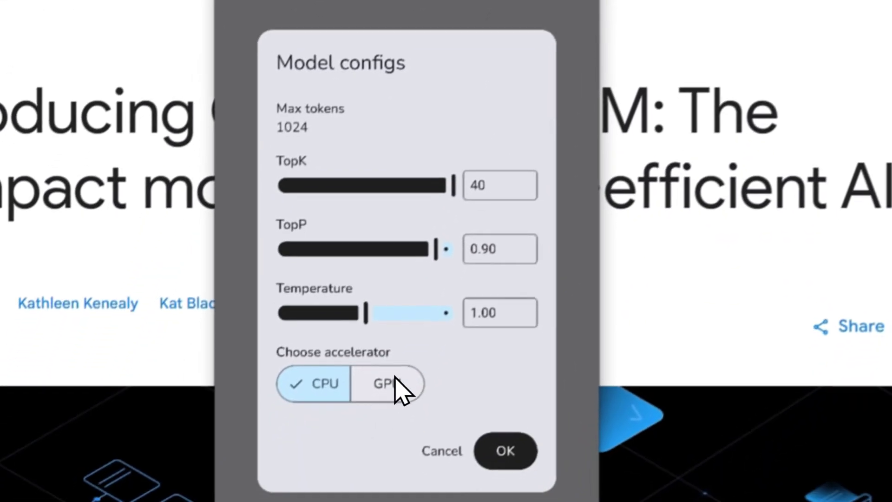
click(395, 377)
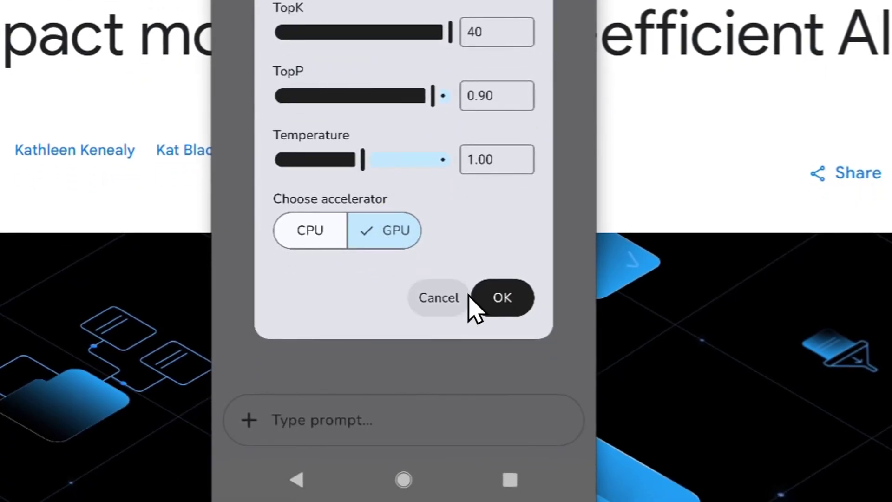
click(505, 300)
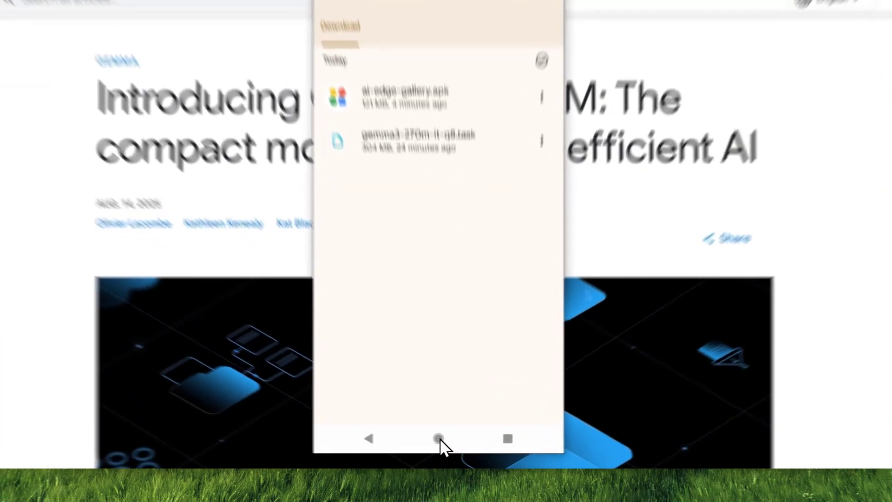
Relaunch Edge Gallery from the app drawer and start a new AI Chat with gemma3
click(446, 445)
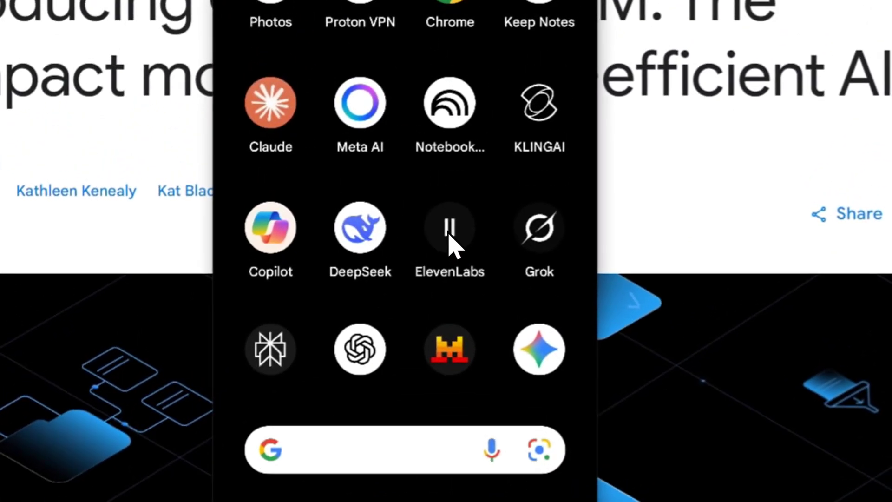
drag(448, 355, 473, 148)
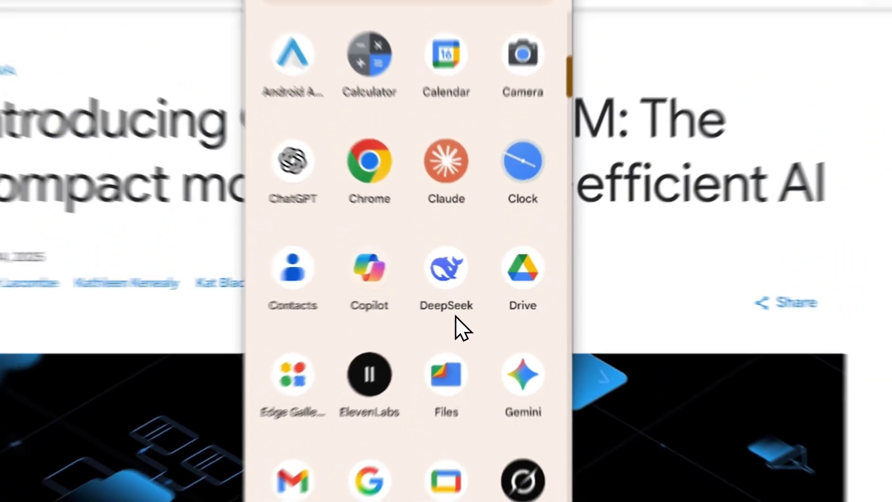
scroll(455, 272, down, 1)
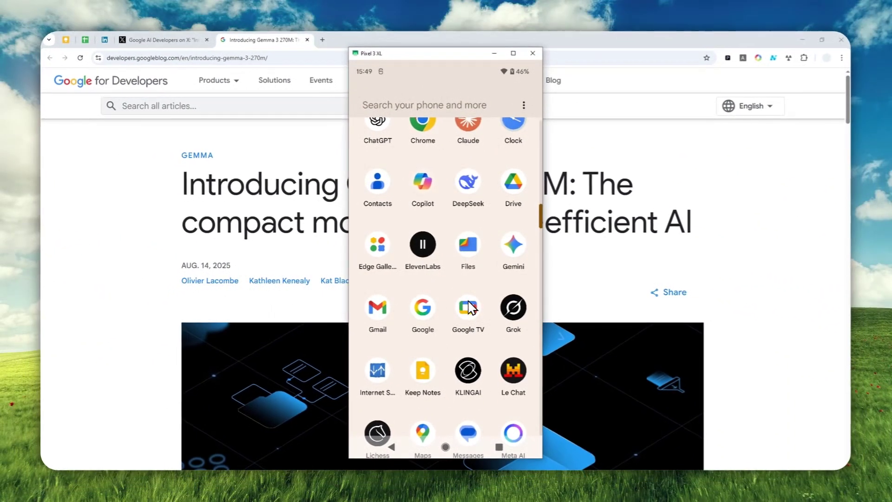
scroll(467, 302, up, 1)
scroll(462, 284, down, 2)
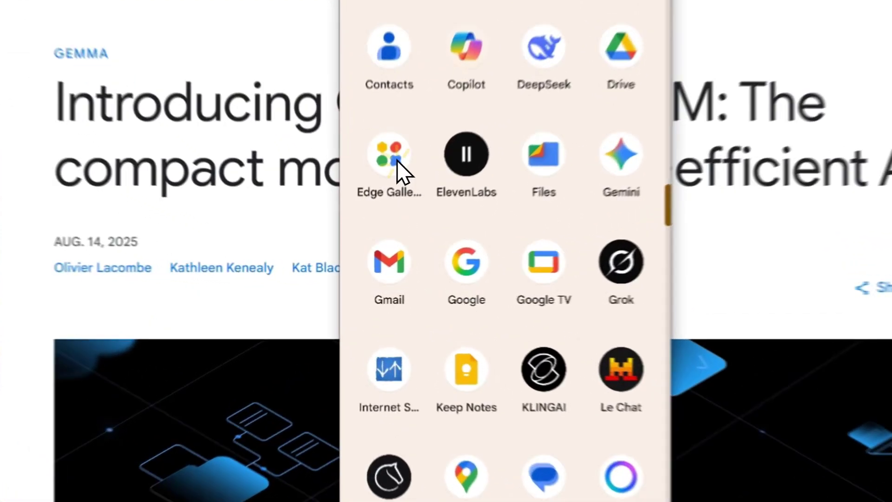
click(381, 218)
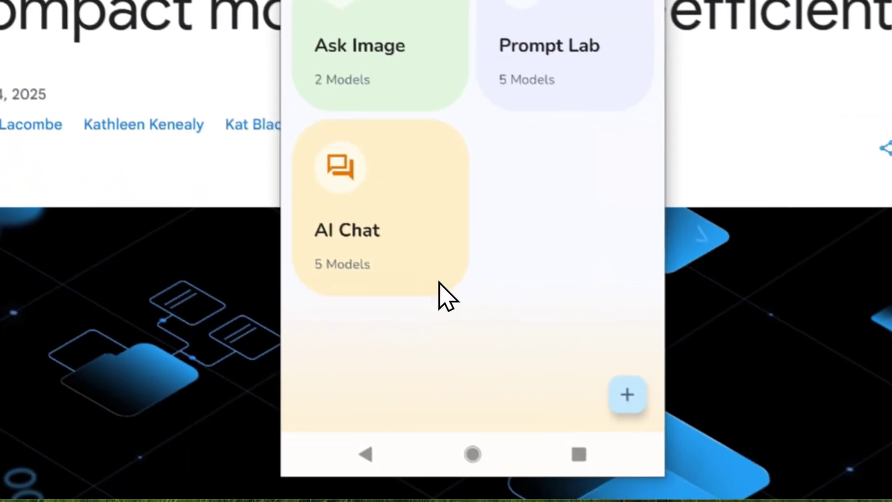
click(467, 322)
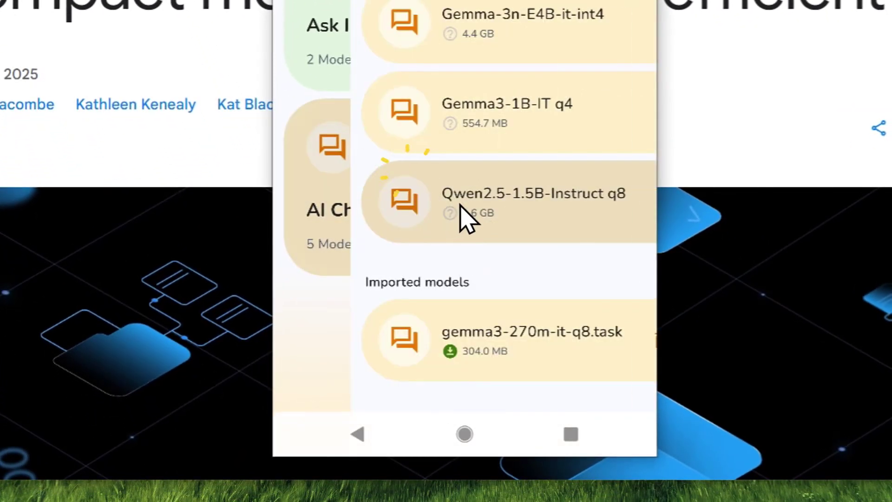
click(428, 360)
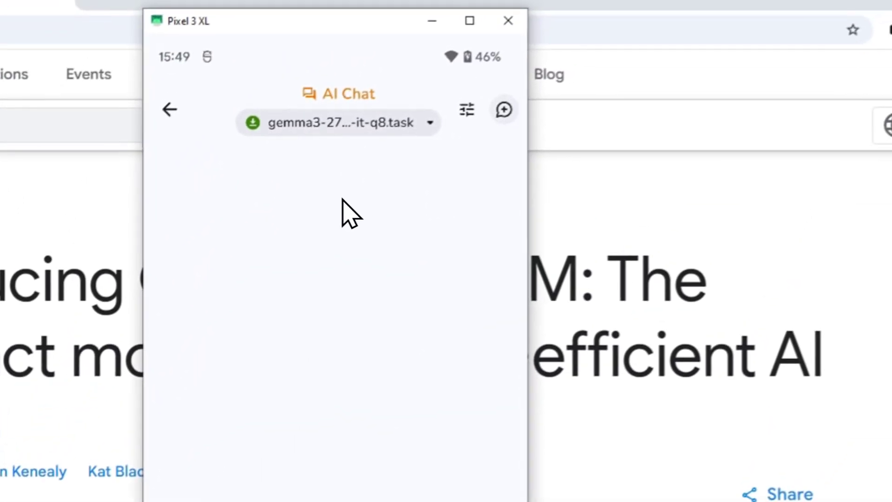
Bring the Gemma 3 270M blog article forward and select '270M' in its headline
click(571, 292)
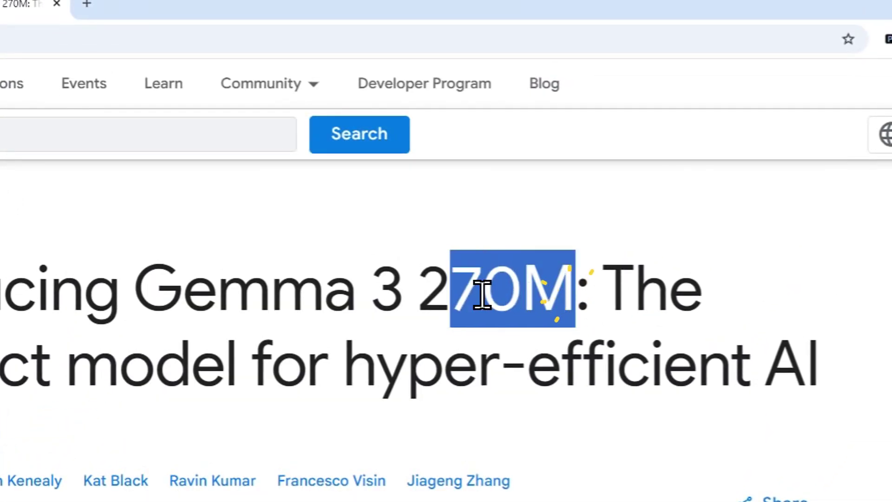
drag(482, 294, 435, 290)
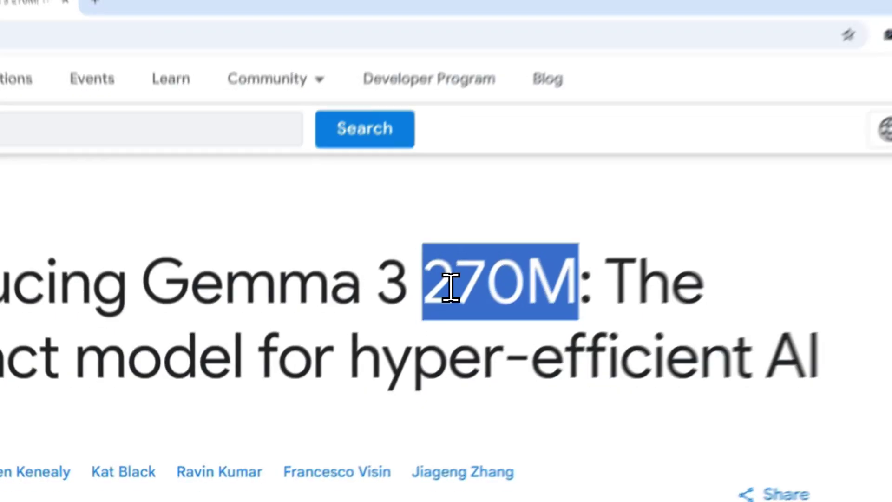